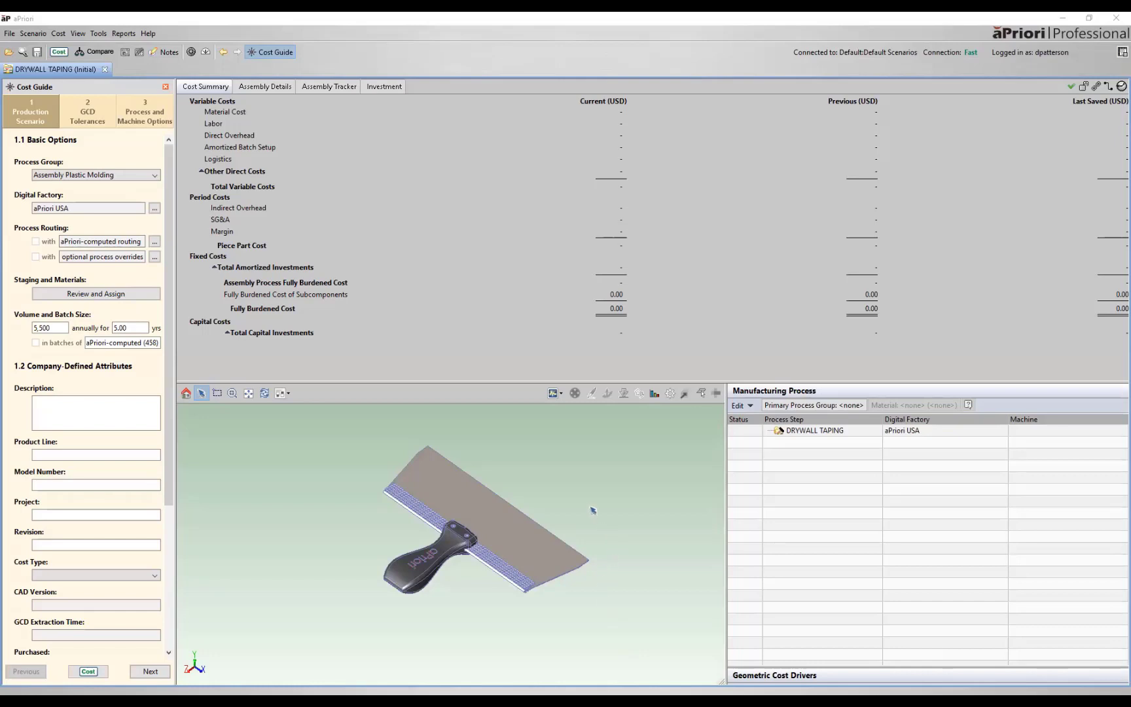
Keep Assembly Plastic Molding as the process group and widen the Cost Guide panel.
{"action": "left_click_drag", "start_coordinate": [592, 510], "coordinate": [506, 506]}
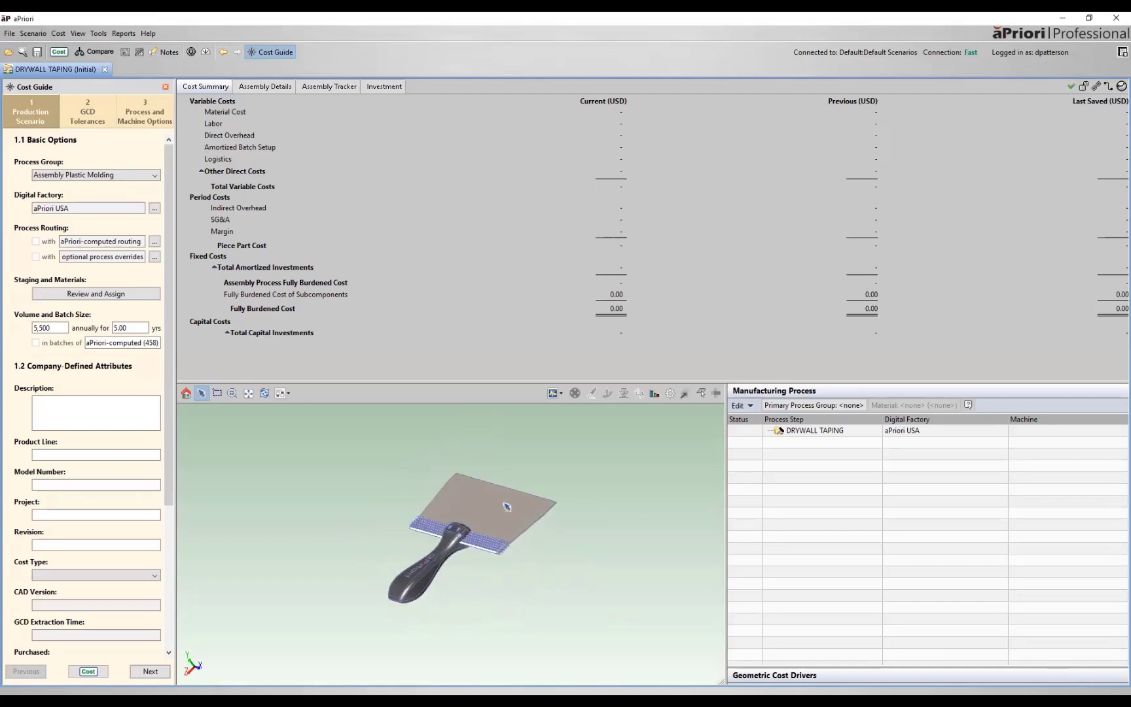
{"action": "scroll", "coordinate": [481, 520], "scroll_direction": "up", "scroll_amount": 3}
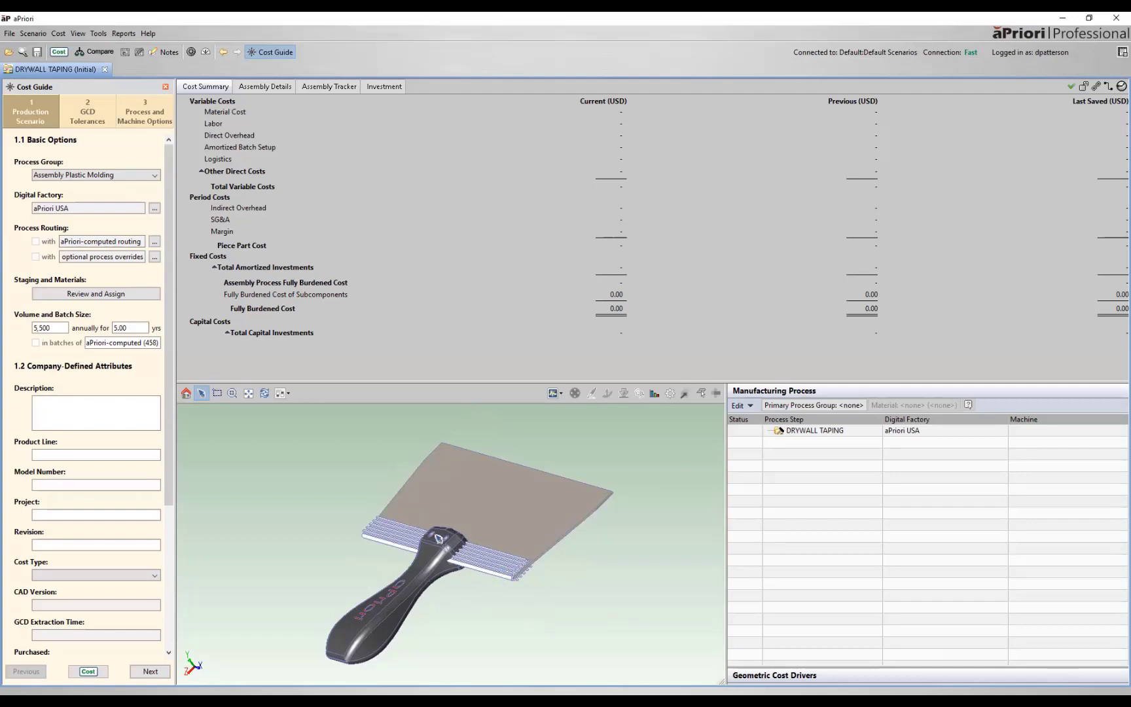
{"action": "left_click", "coordinate": [154, 175]}
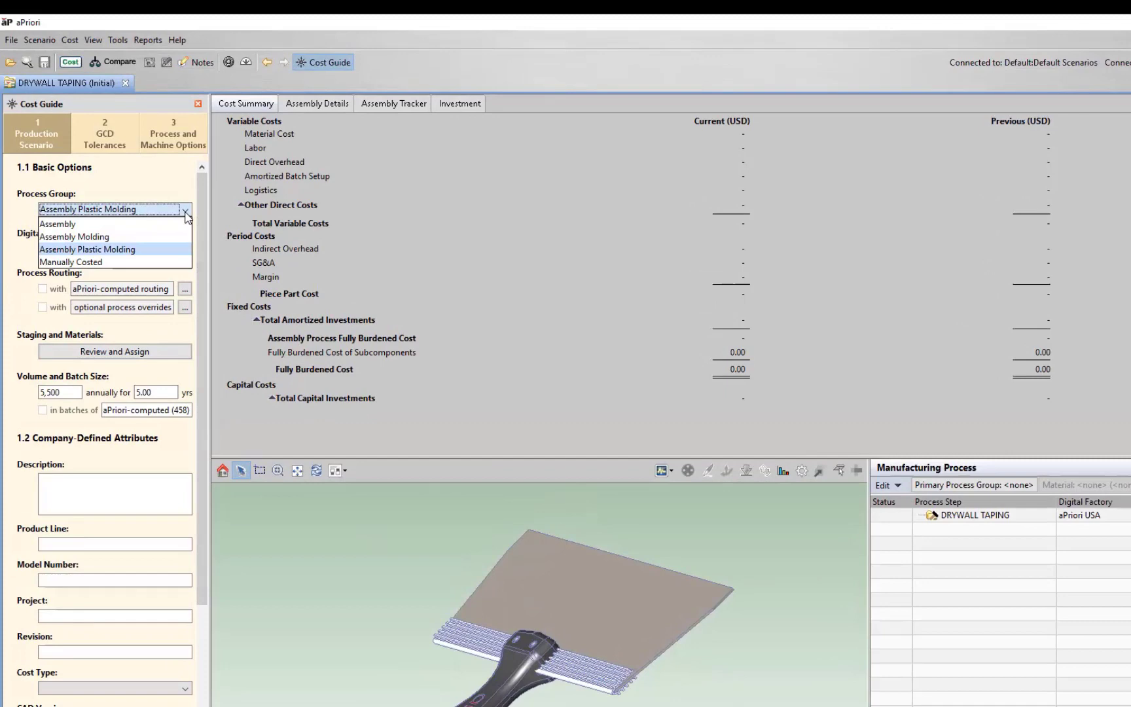
{"action": "left_click", "coordinate": [143, 257]}
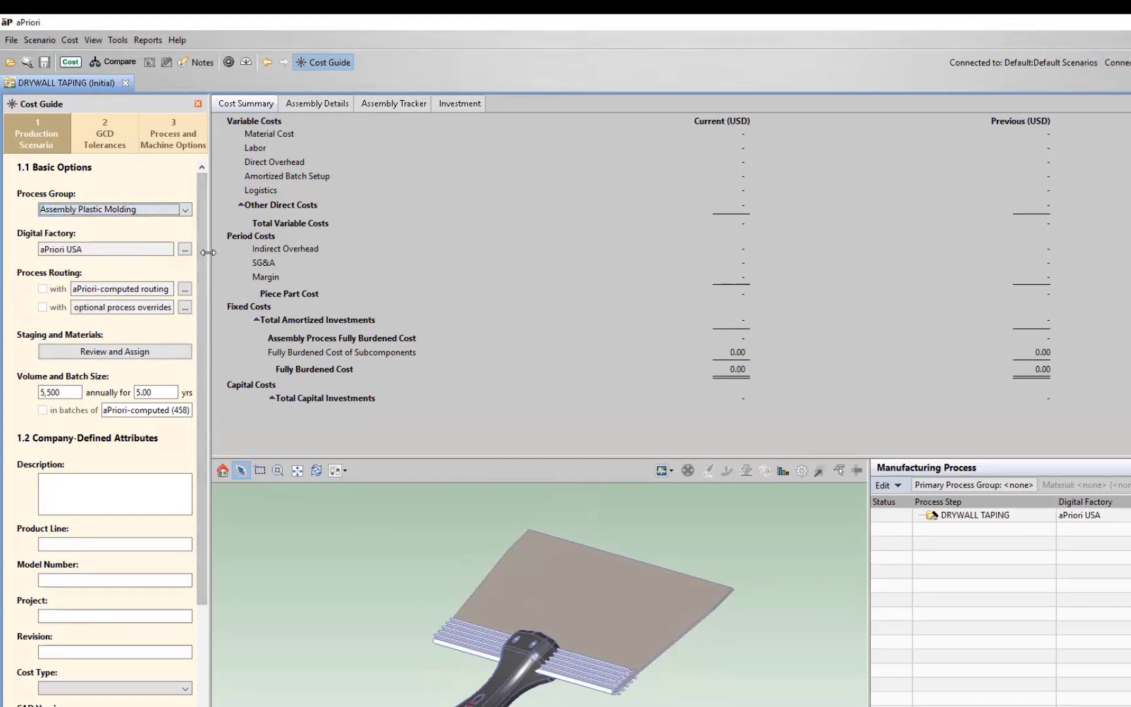
{"action": "left_click_drag", "start_coordinate": [208, 251], "coordinate": [292, 250]}
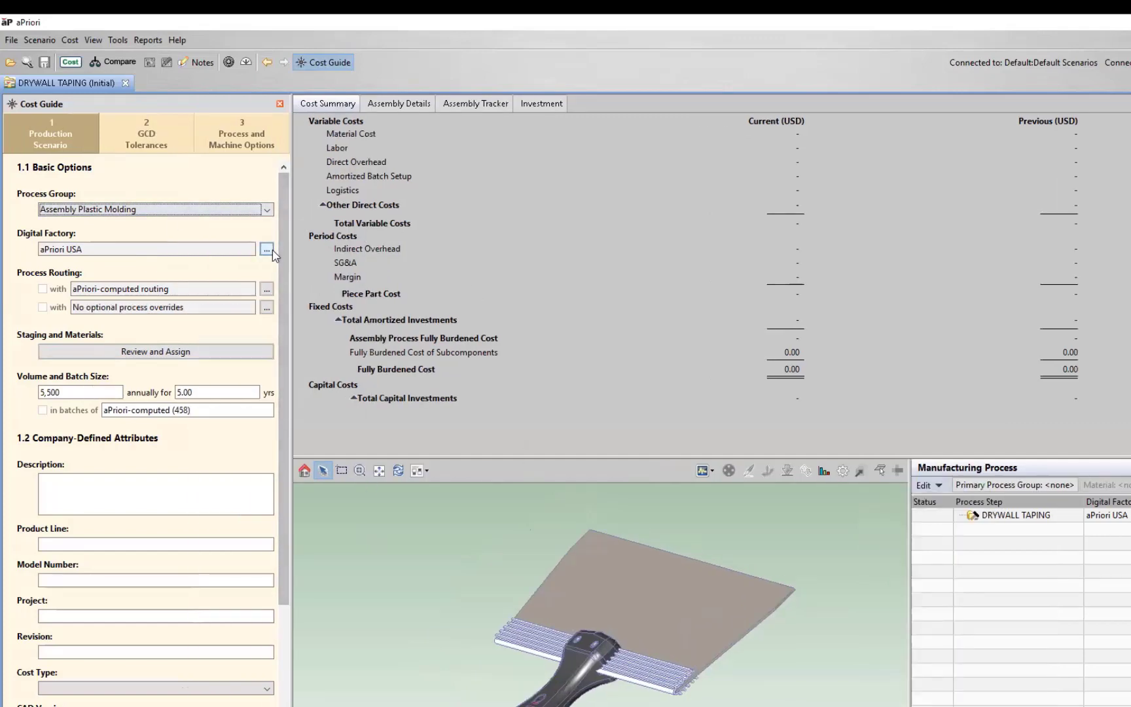
Keep aPriori USA as the primary digital factory and confirm it.
{"action": "left_click", "coordinate": [273, 250]}
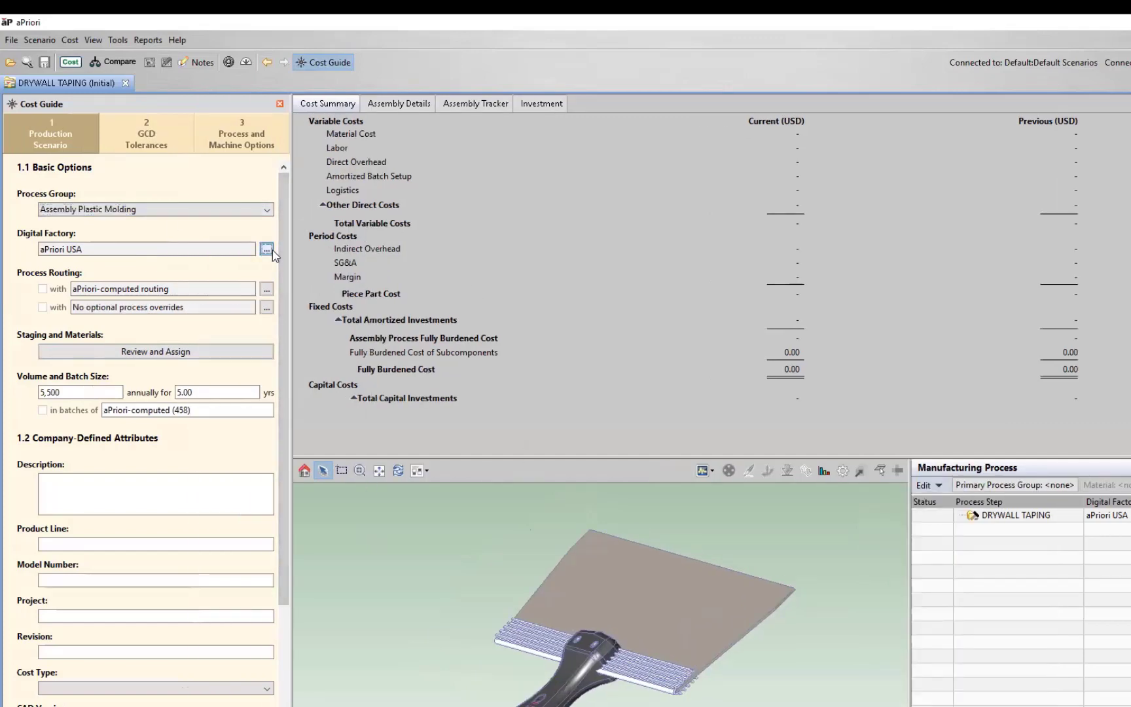
{"action": "left_click", "coordinate": [454, 142]}
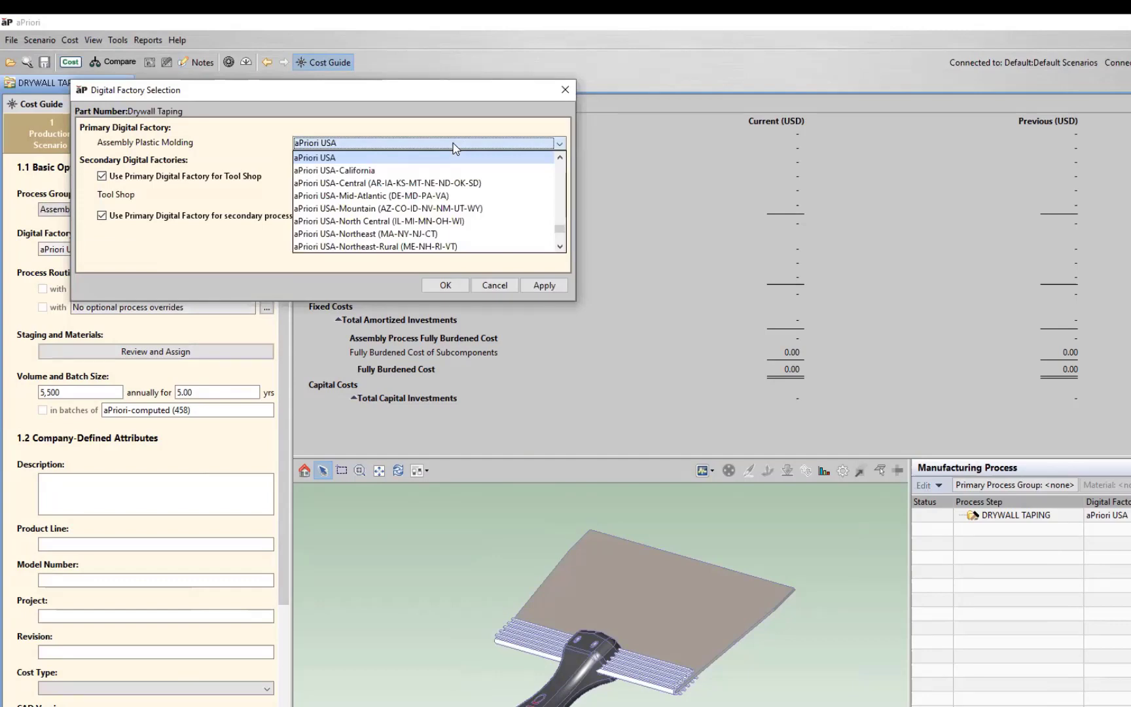
{"action": "left_click", "coordinate": [348, 160]}
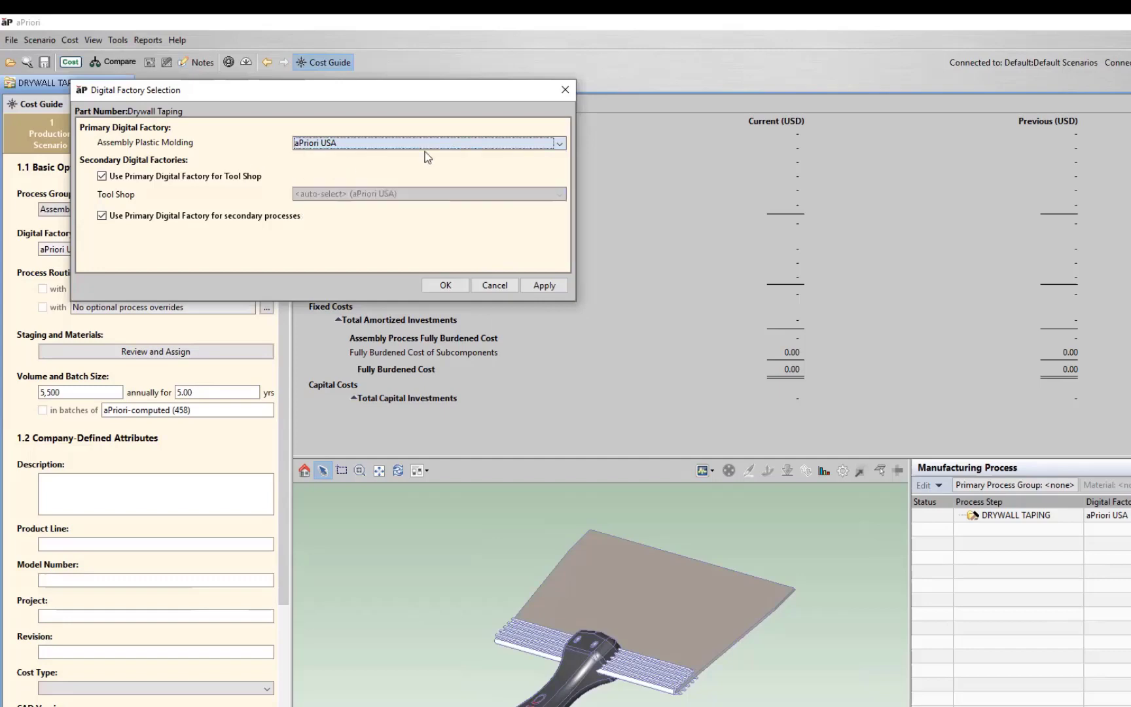
{"action": "left_click", "coordinate": [440, 292]}
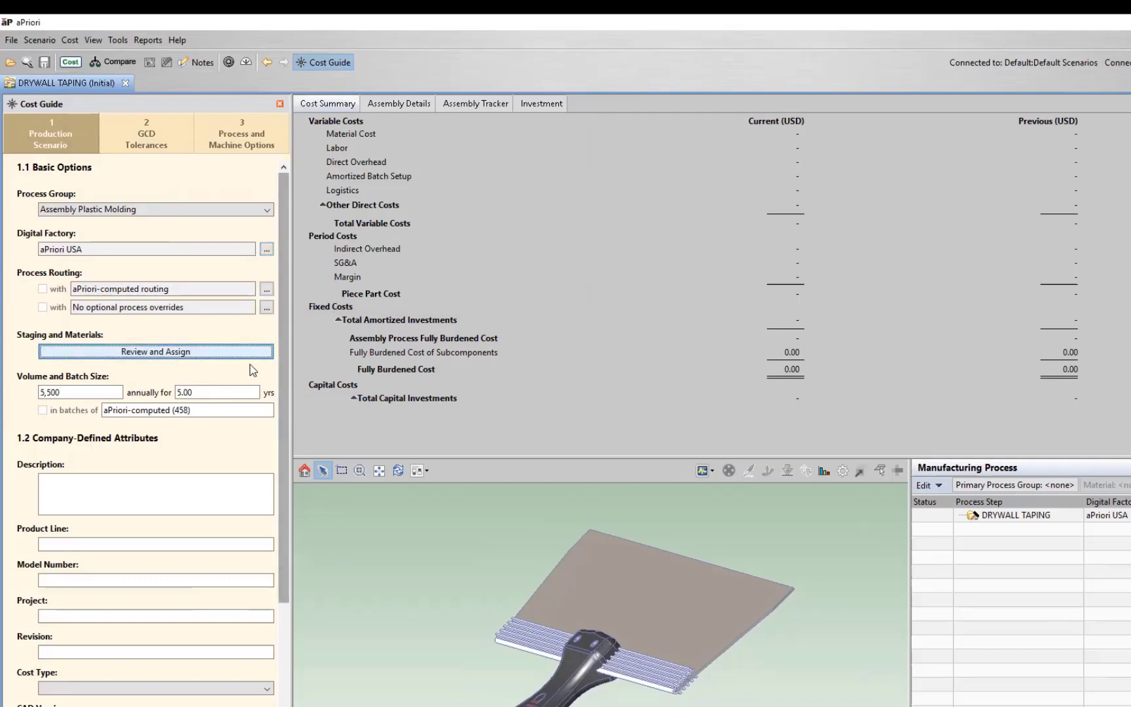
In the staging review, combine handle part a with both threaded inserts into one stage.
{"action": "left_click", "coordinate": [163, 354]}
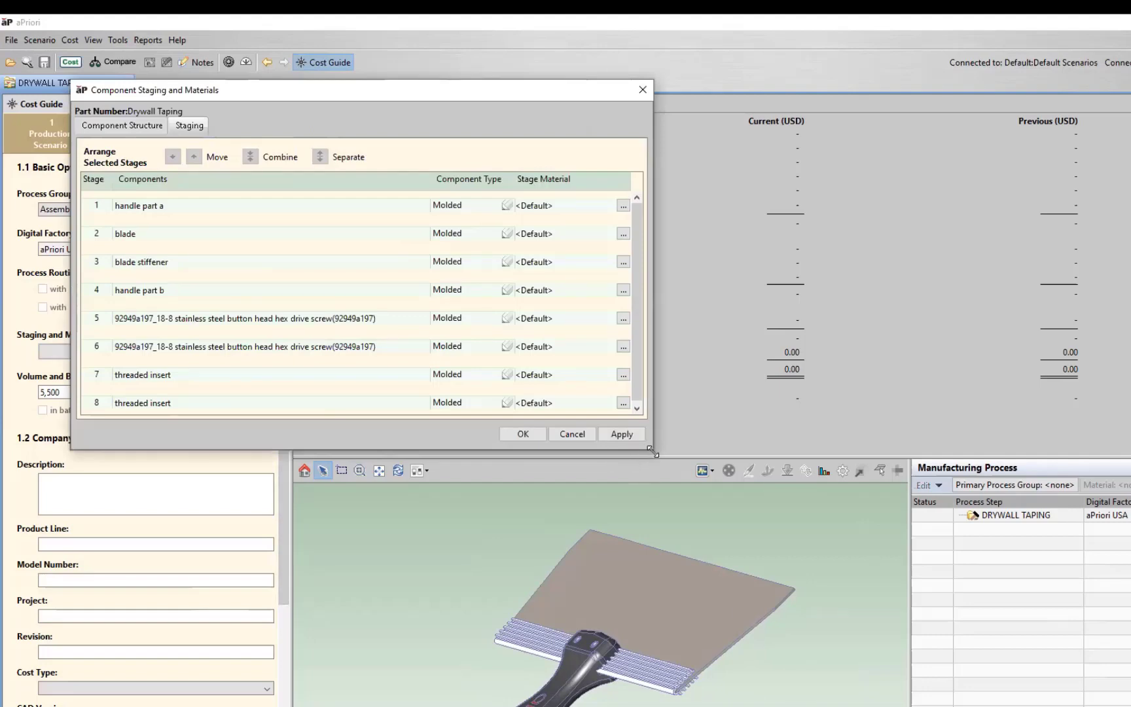
{"action": "left_click_drag", "start_coordinate": [650, 449], "coordinate": [688, 486]}
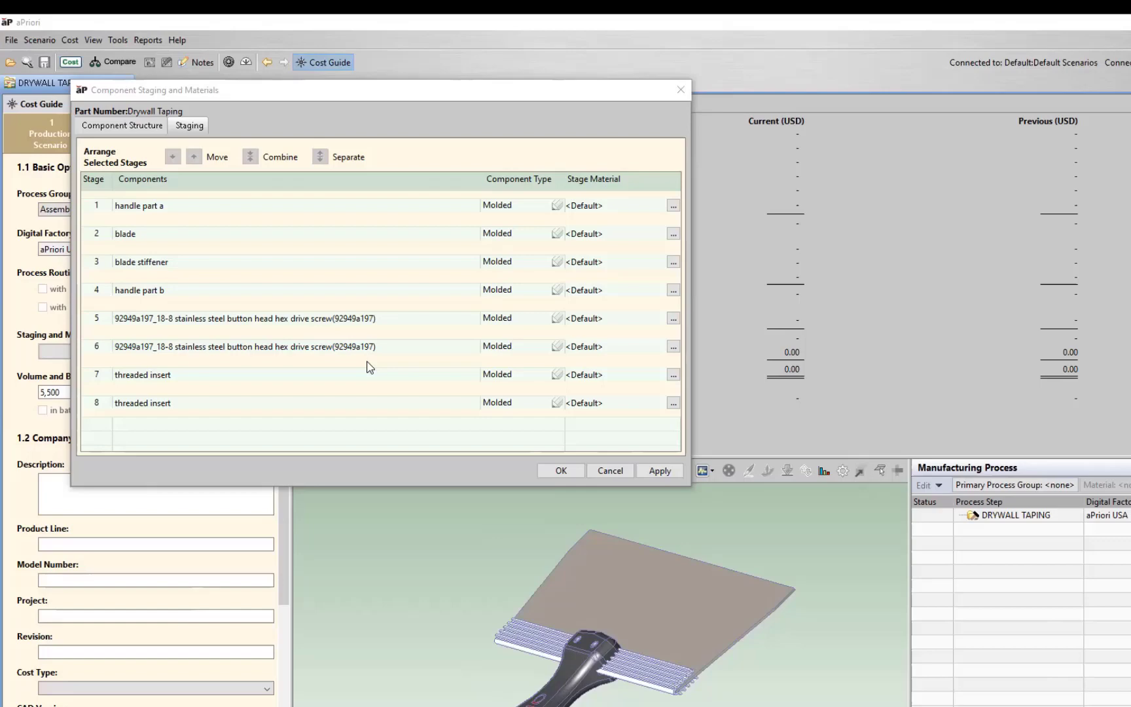
{"action": "left_click", "coordinate": [211, 210]}
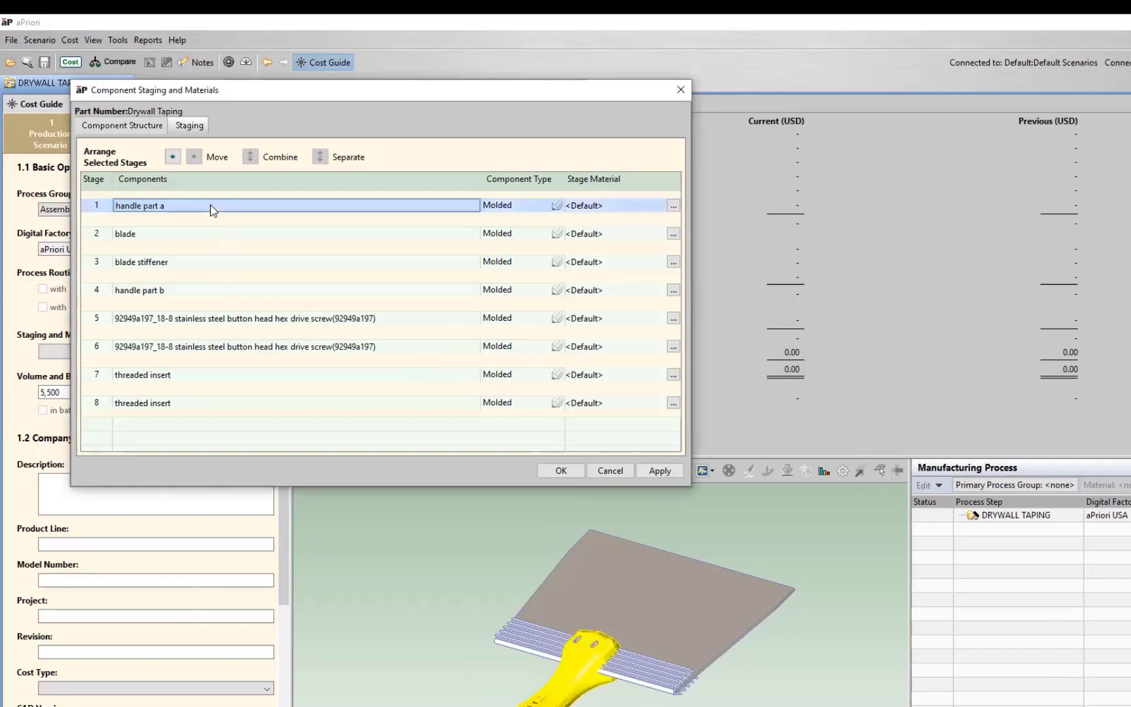
{"action": "left_click", "coordinate": [179, 371], "text": "ctrl"}
{"action": "left_click", "coordinate": [177, 406], "text": "ctrl"}
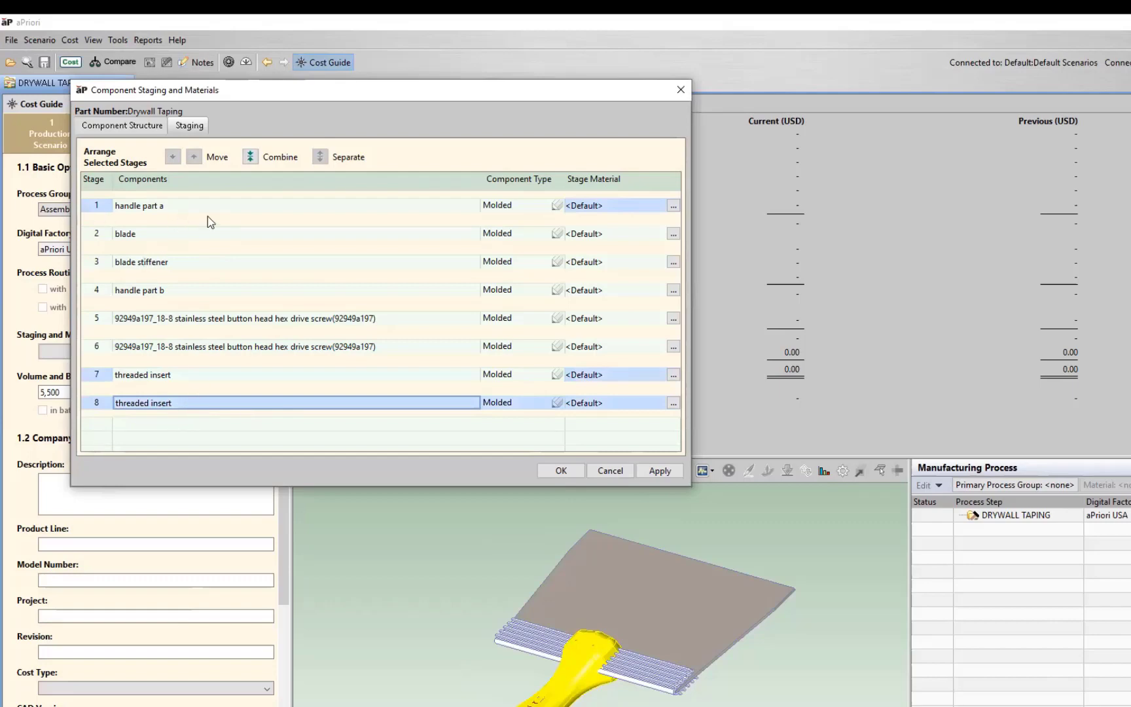
{"action": "left_click", "coordinate": [254, 157]}
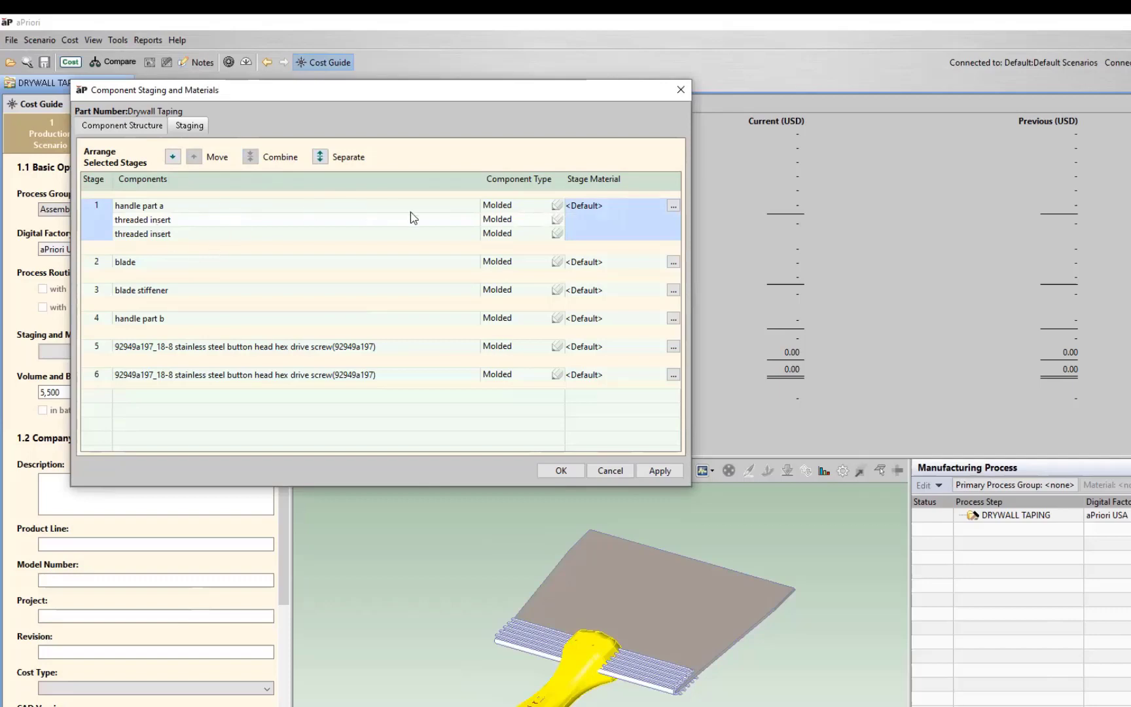
Move handle part b up to stage 2.
{"action": "left_click", "coordinate": [159, 318]}
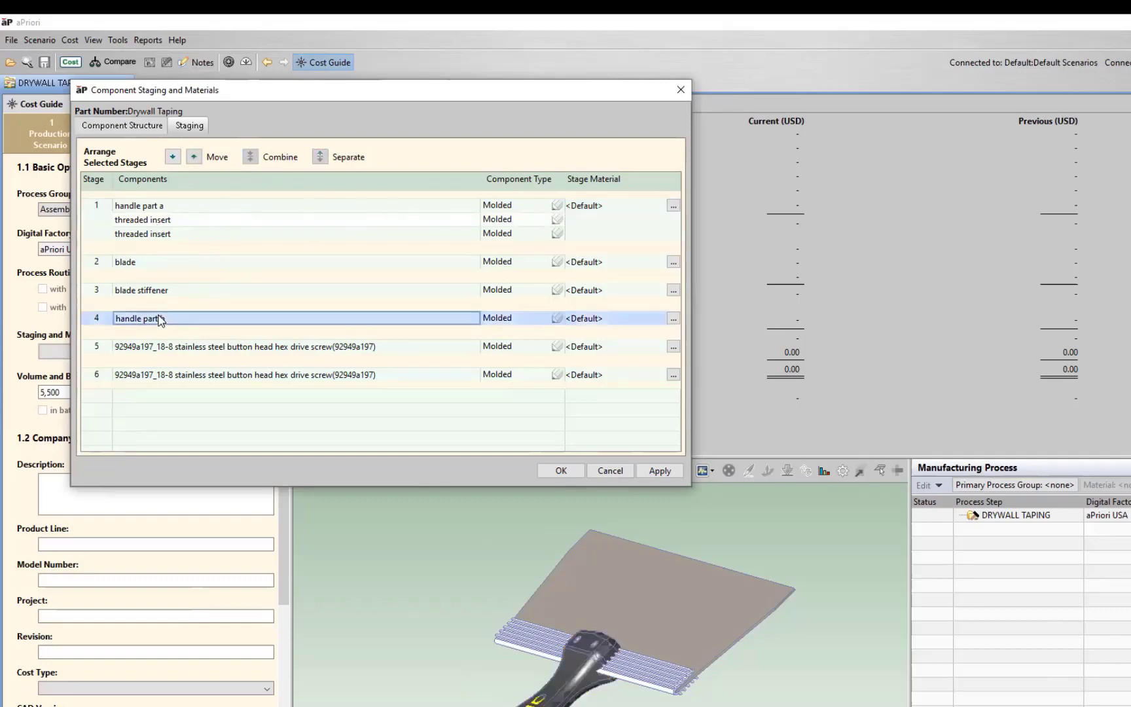
{"action": "left_click", "coordinate": [173, 158]}
{"action": "left_click", "coordinate": [194, 158]}
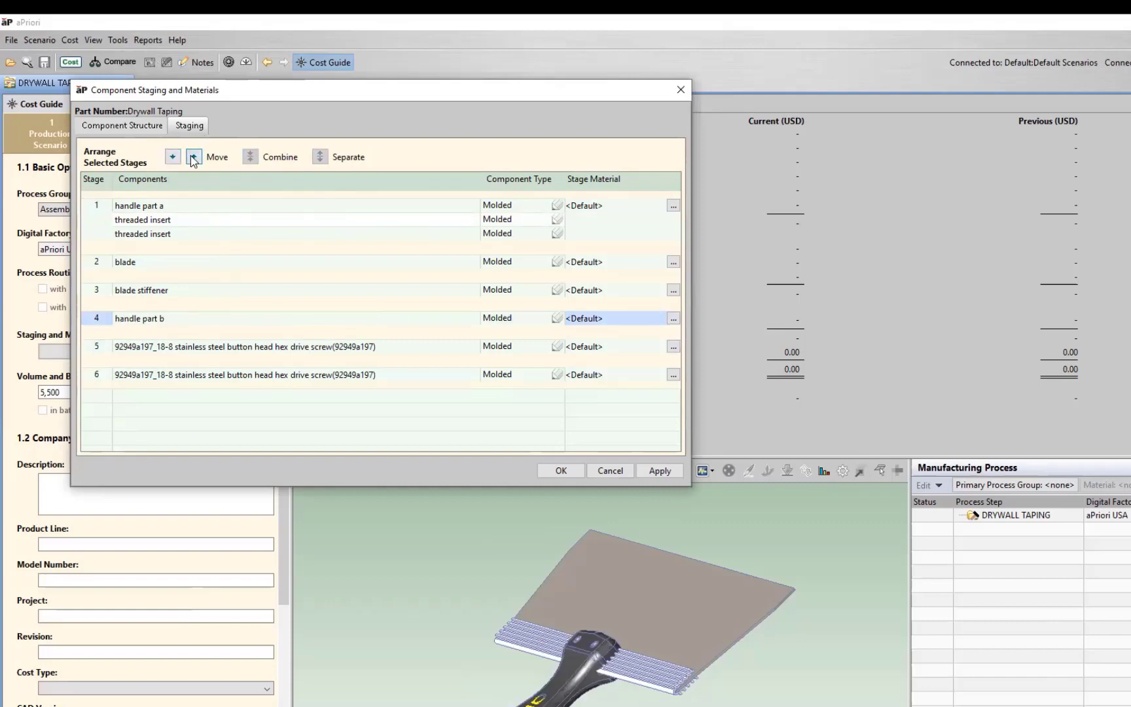
{"action": "left_click", "coordinate": [194, 158]}
{"action": "left_click", "coordinate": [194, 158]}
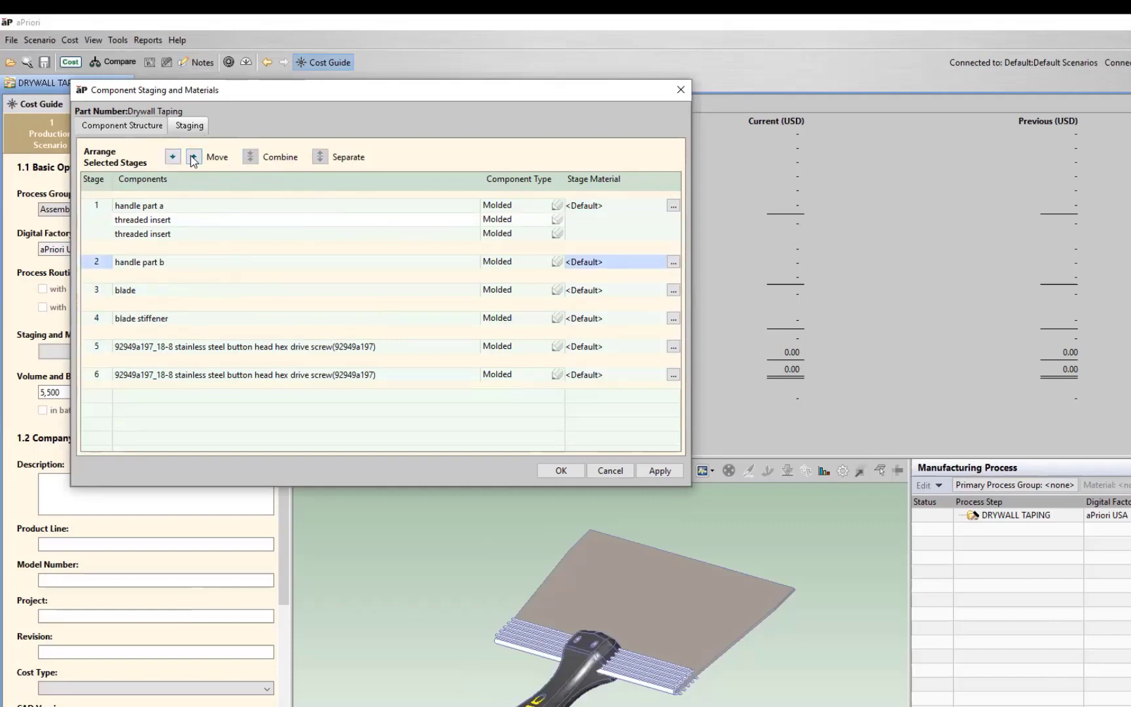
Combine the blade, blade stiffener and both screws into one stage.
{"action": "left_click", "coordinate": [146, 293]}
{"action": "left_click", "coordinate": [163, 321], "text": "shift"}
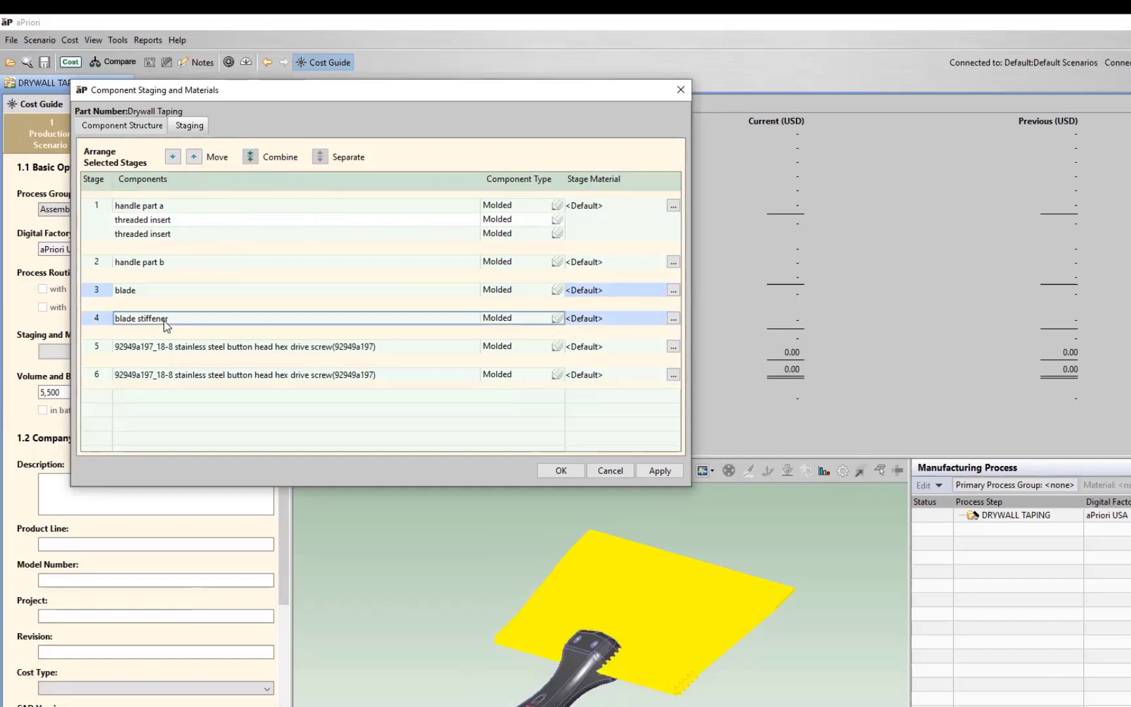
{"action": "left_click", "coordinate": [150, 350], "text": "shift"}
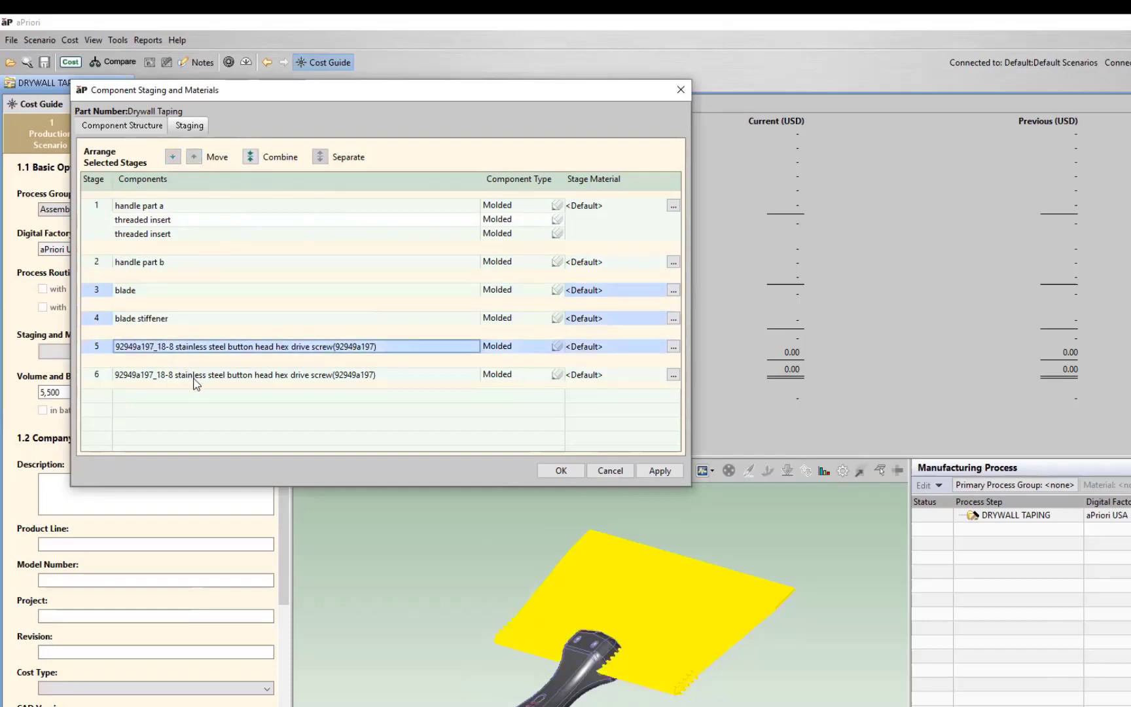
{"action": "left_click", "coordinate": [195, 378], "text": "shift"}
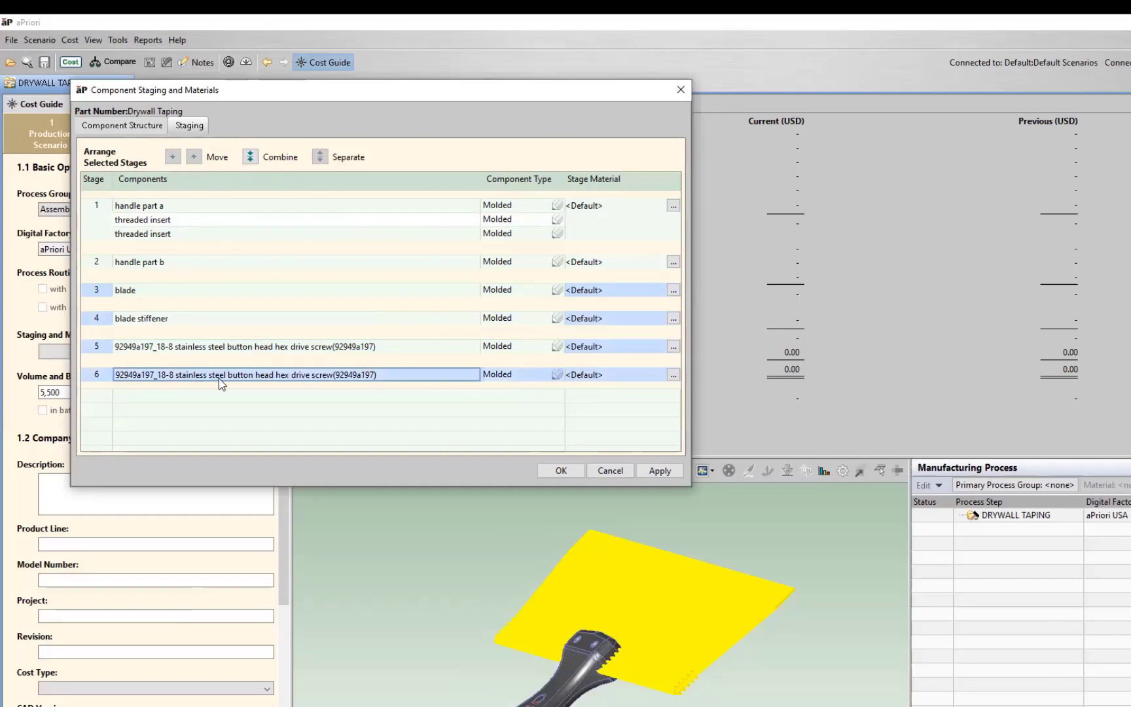
{"action": "left_click", "coordinate": [257, 164]}
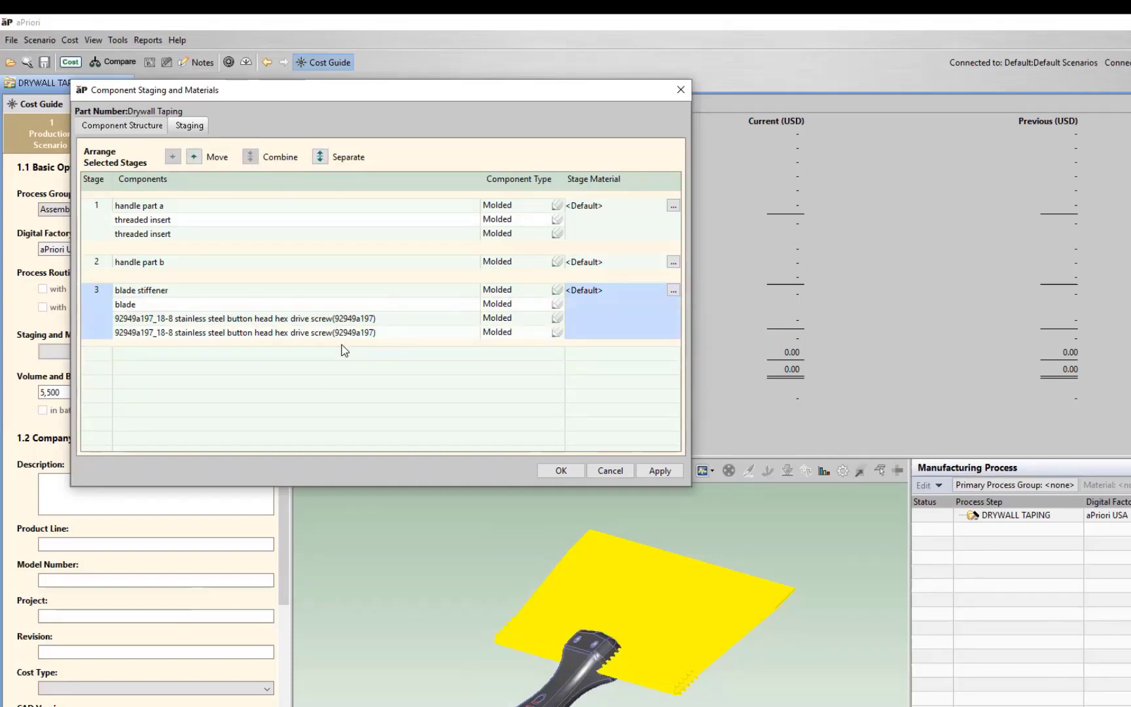
Set the blade stiffener, blade and both screws to component type Assembled.
{"action": "left_click", "coordinate": [215, 259]}
{"action": "left_click", "coordinate": [237, 213]}
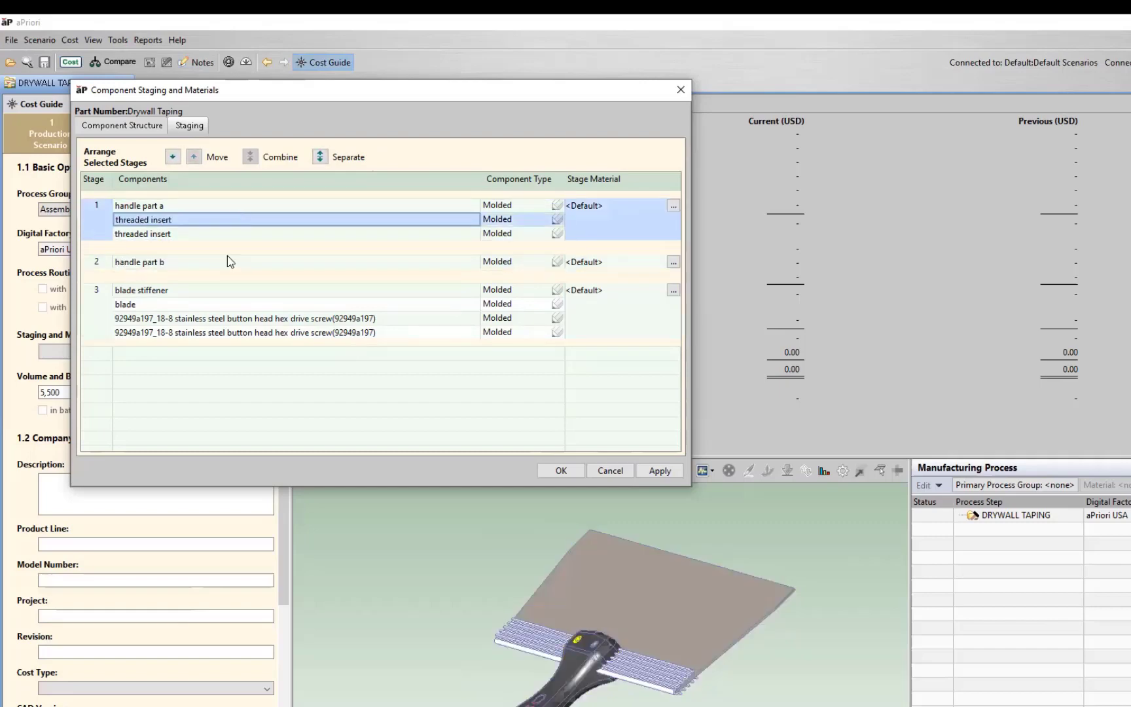
{"action": "left_click", "coordinate": [213, 270]}
{"action": "left_click", "coordinate": [198, 292]}
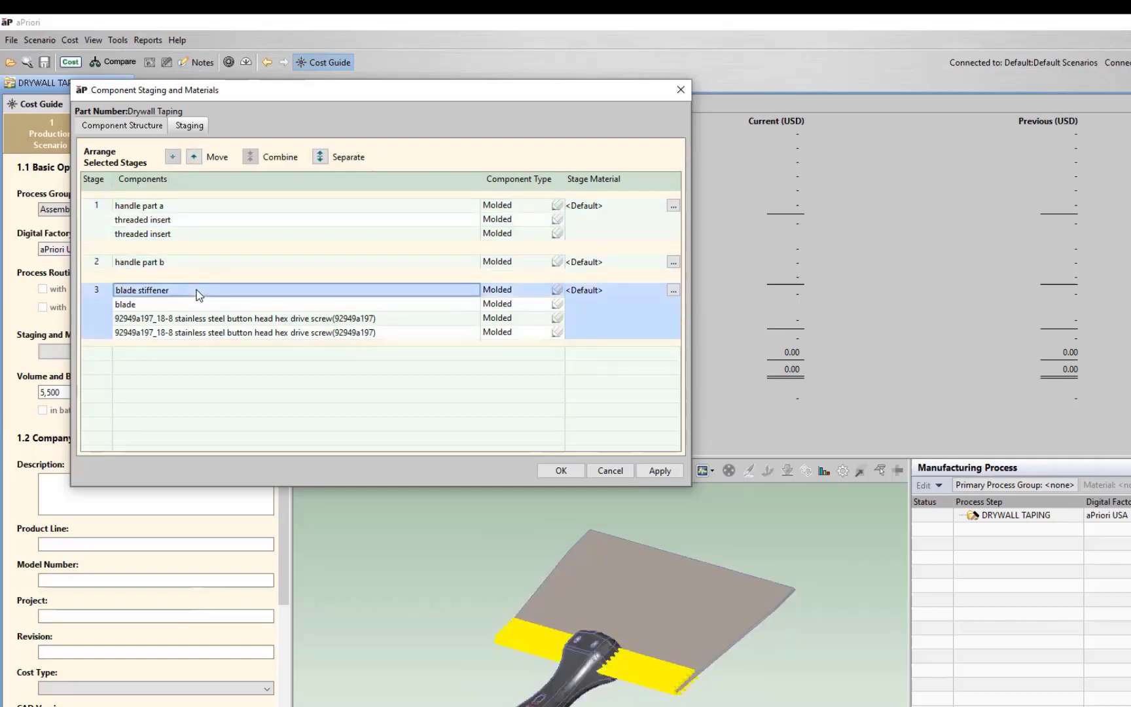
{"action": "left_click", "coordinate": [207, 321]}
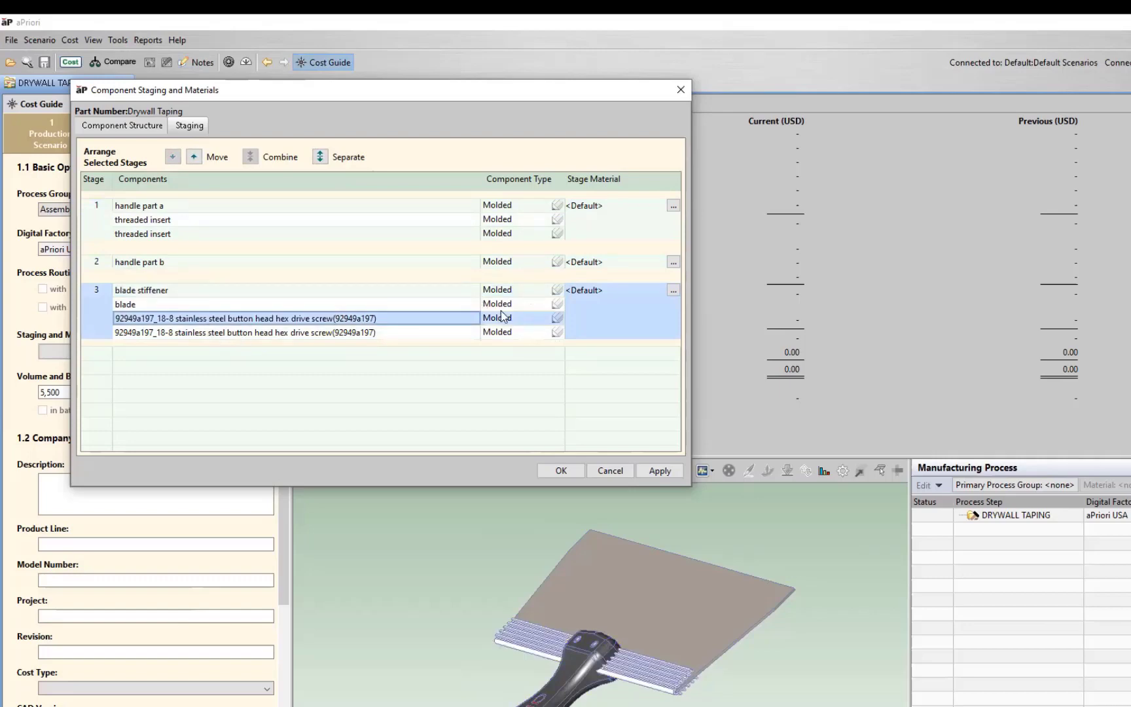
{"action": "left_click", "coordinate": [515, 290]}
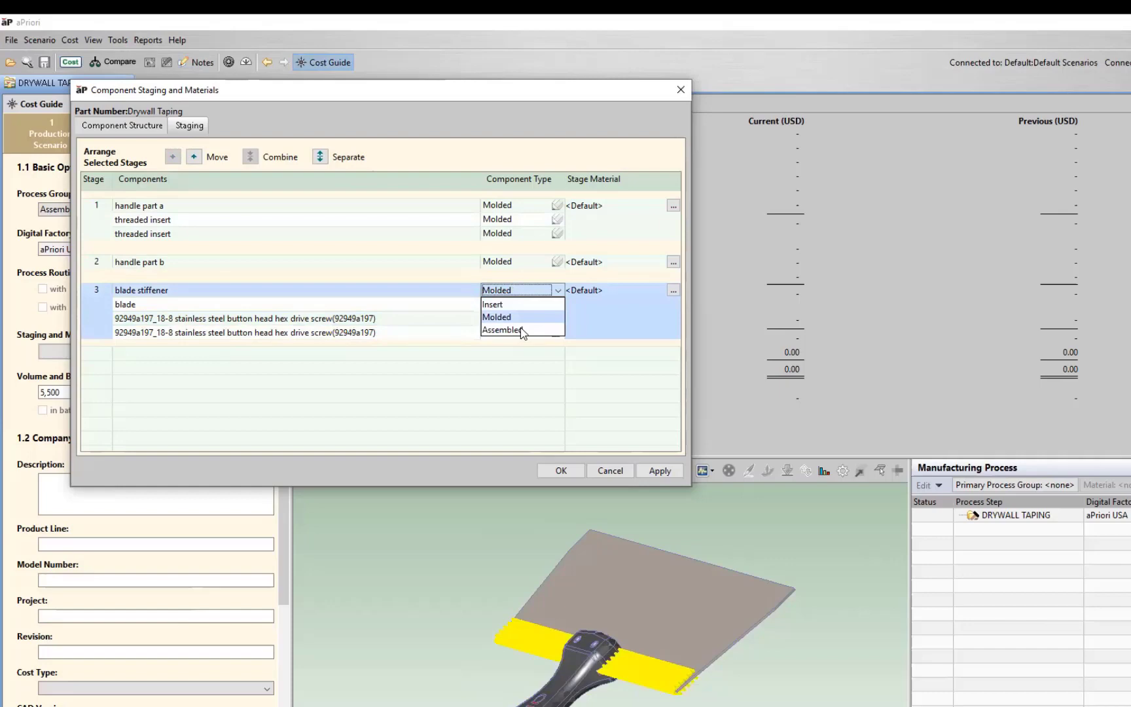
{"action": "left_click", "coordinate": [521, 329]}
{"action": "left_click", "coordinate": [516, 305]}
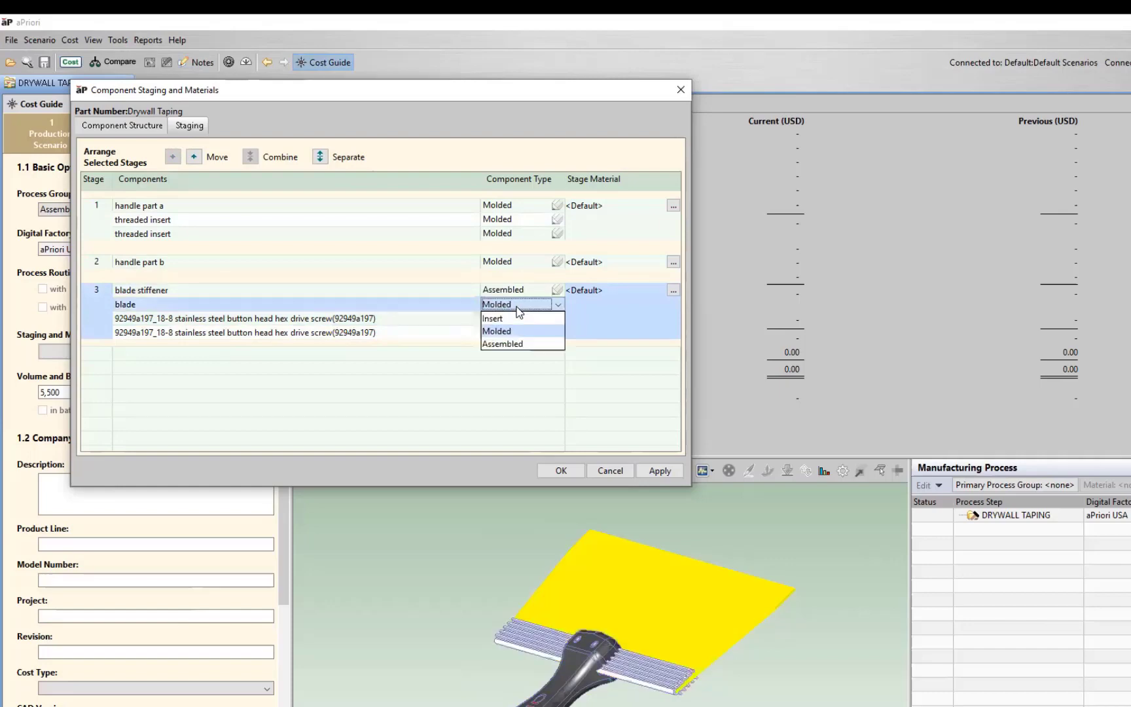
{"action": "left_click", "coordinate": [521, 344]}
{"action": "left_click", "coordinate": [522, 320]}
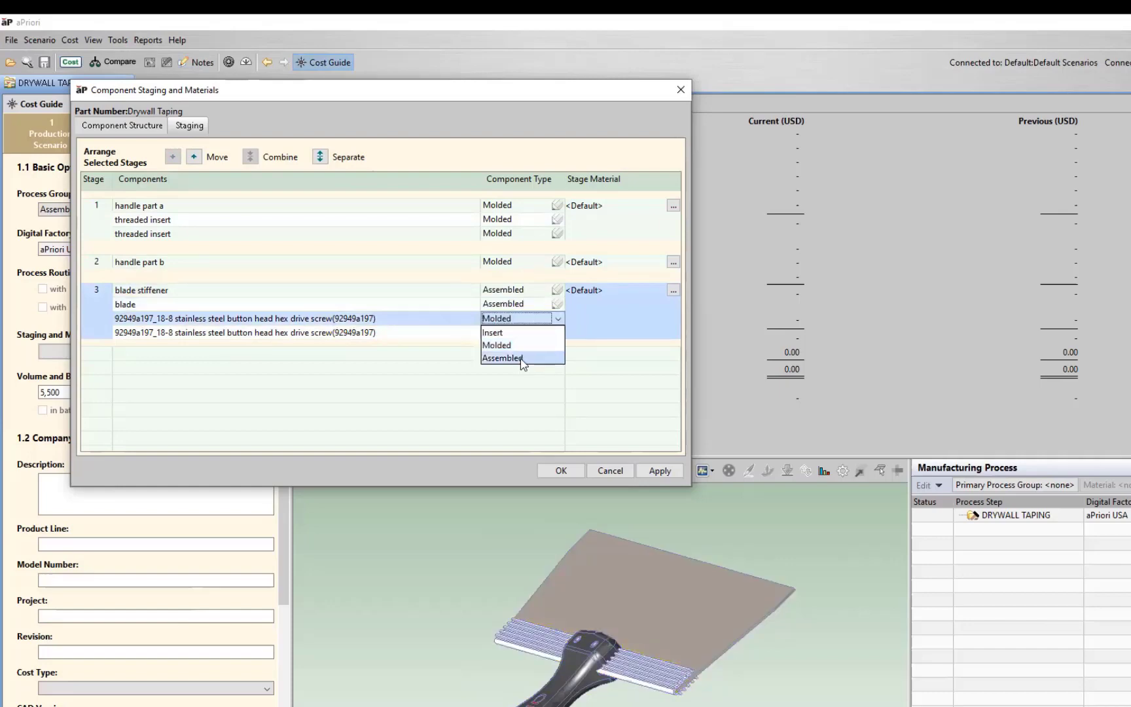
{"action": "left_click", "coordinate": [522, 359]}
{"action": "left_click", "coordinate": [518, 335]}
{"action": "left_click", "coordinate": [519, 373]}
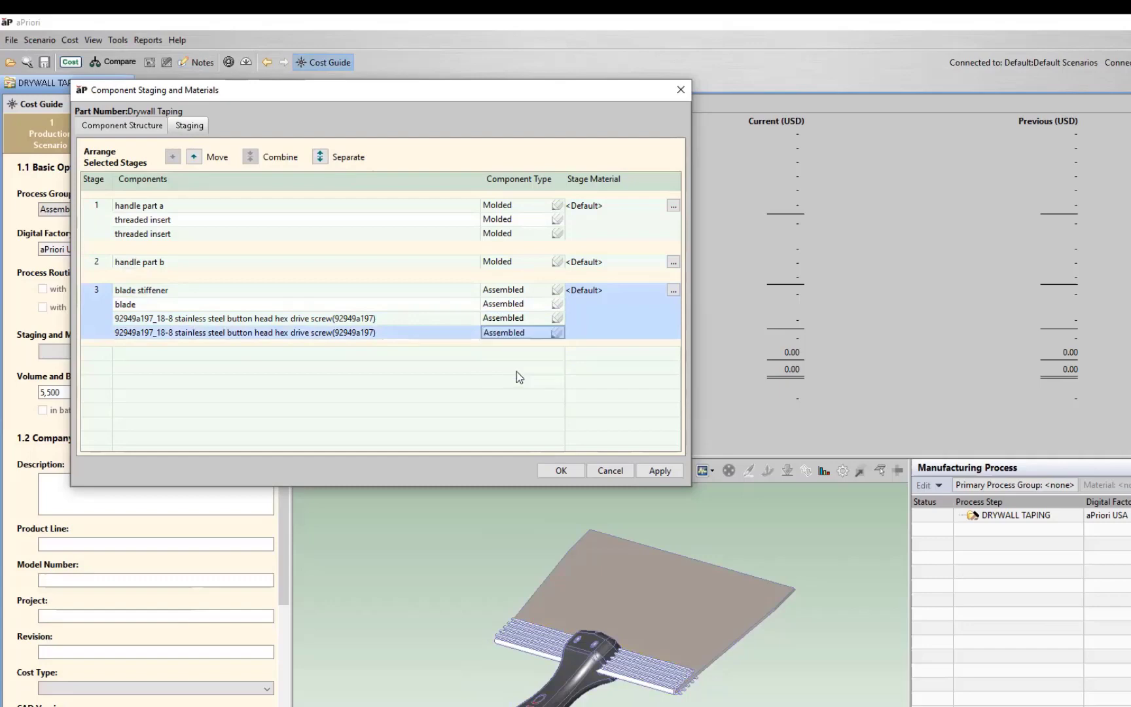
Set both threaded inserts in stage 1 to component type Insert.
{"action": "left_click", "coordinate": [400, 273]}
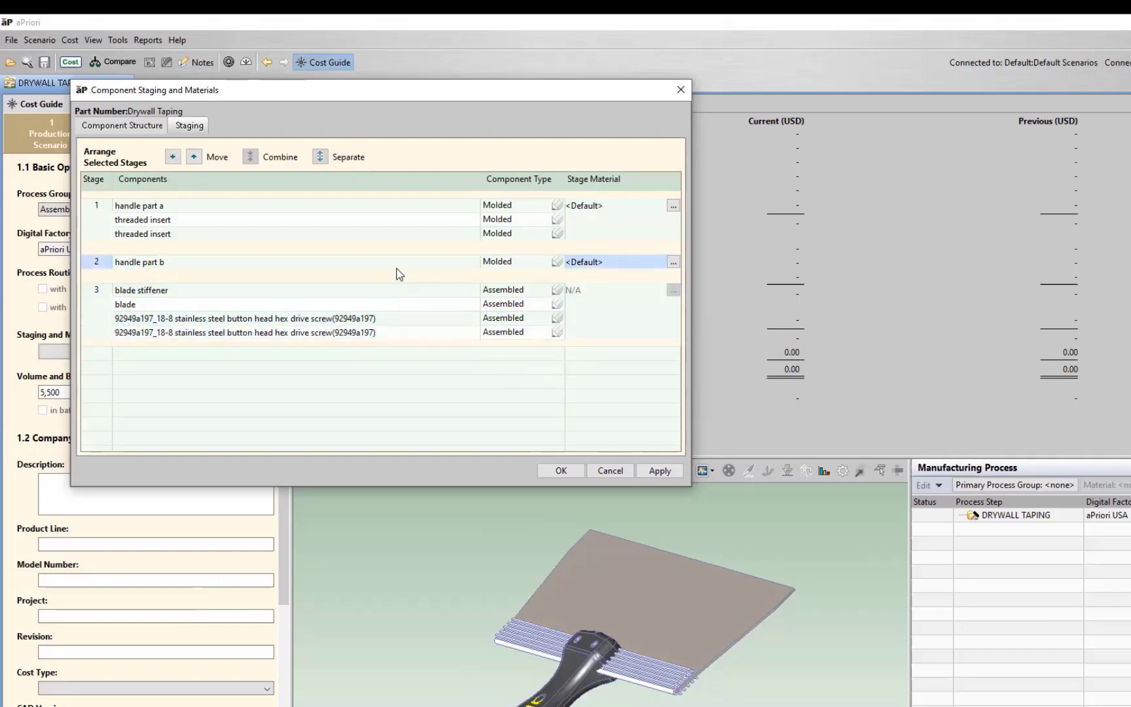
{"action": "left_click", "coordinate": [391, 206]}
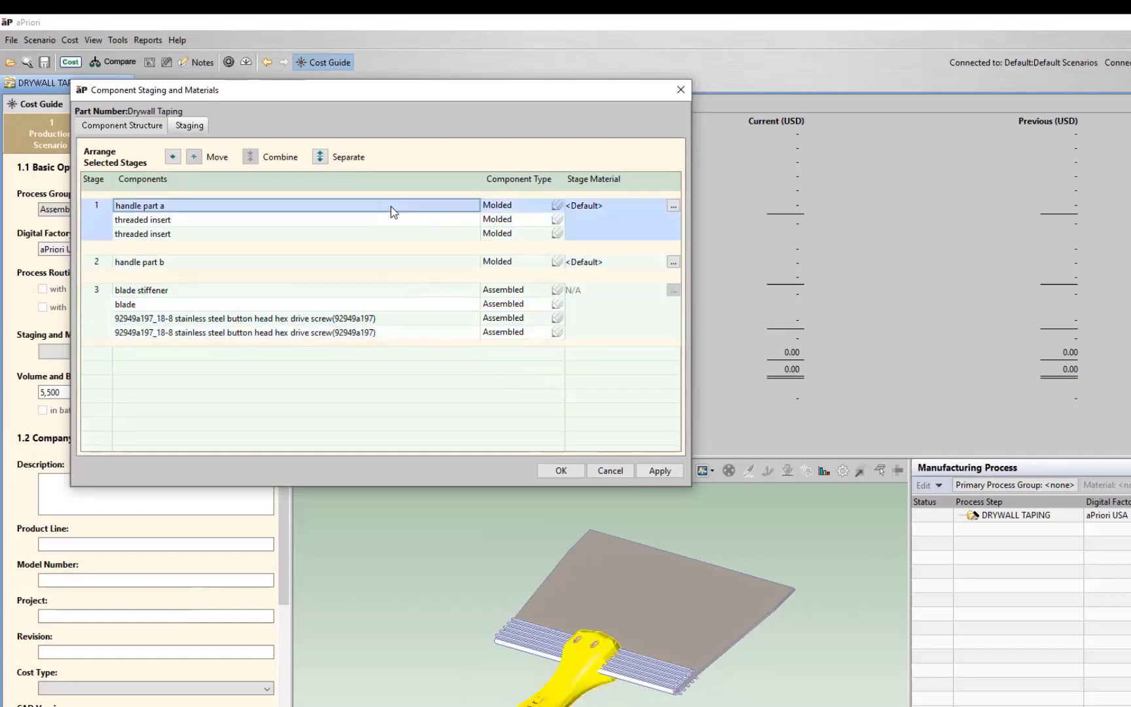
{"action": "left_click", "coordinate": [522, 221]}
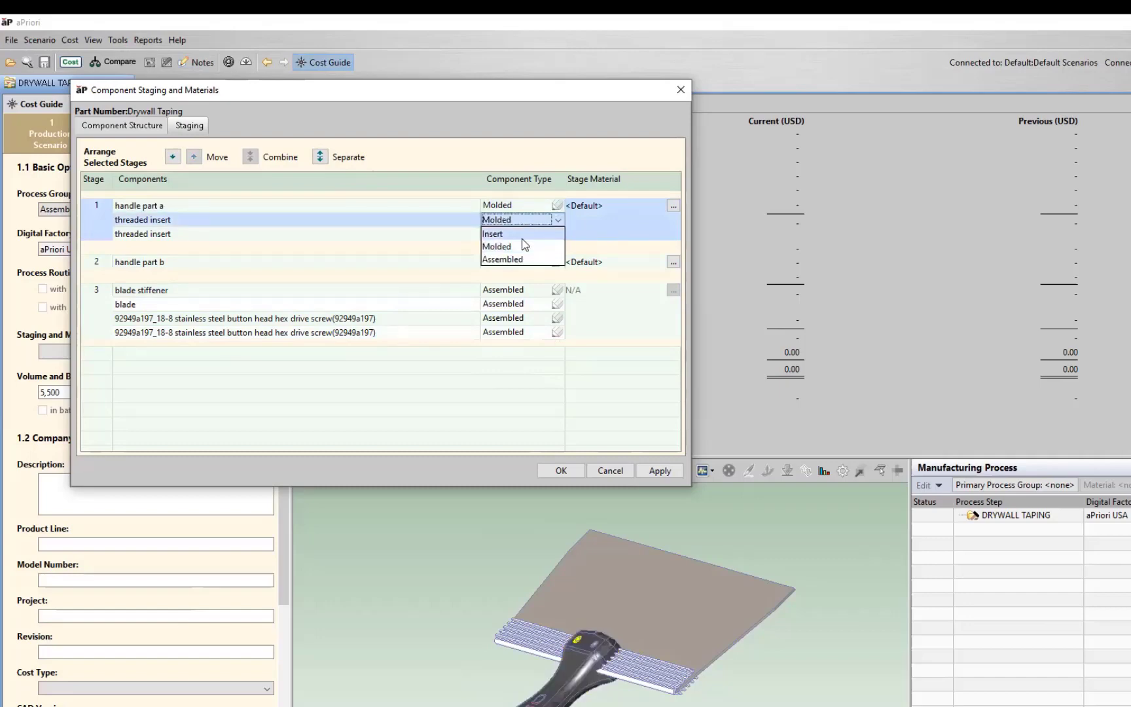
{"action": "left_click", "coordinate": [518, 234]}
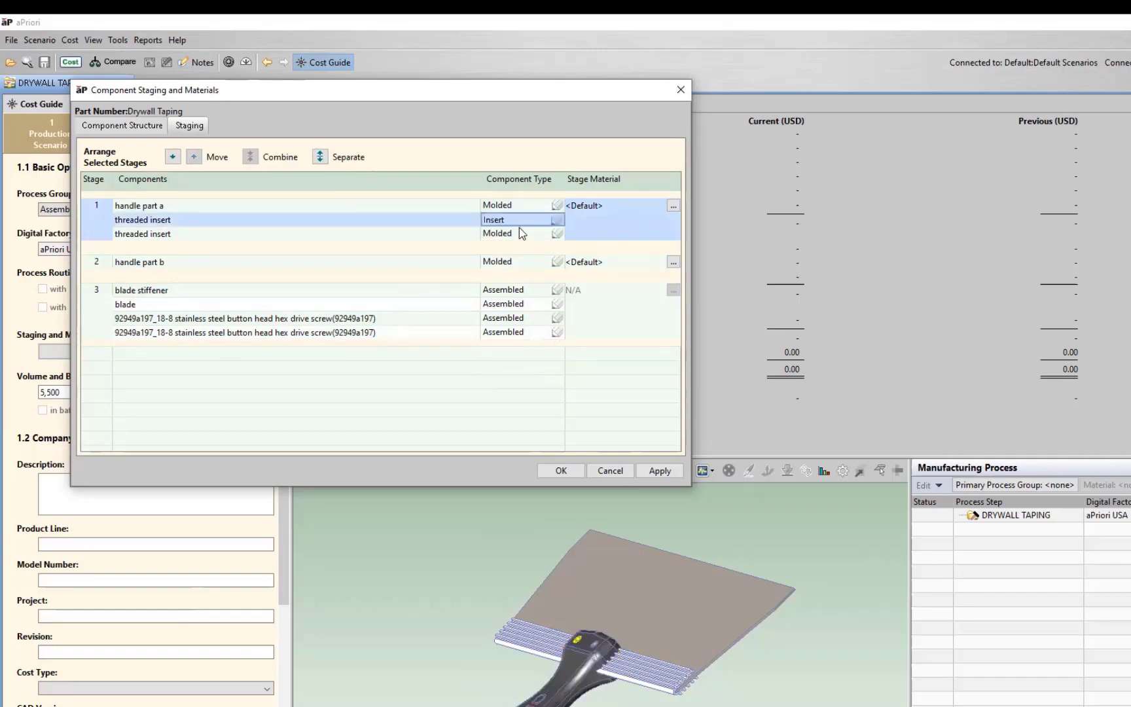
{"action": "left_click", "coordinate": [518, 234]}
{"action": "left_click", "coordinate": [515, 246]}
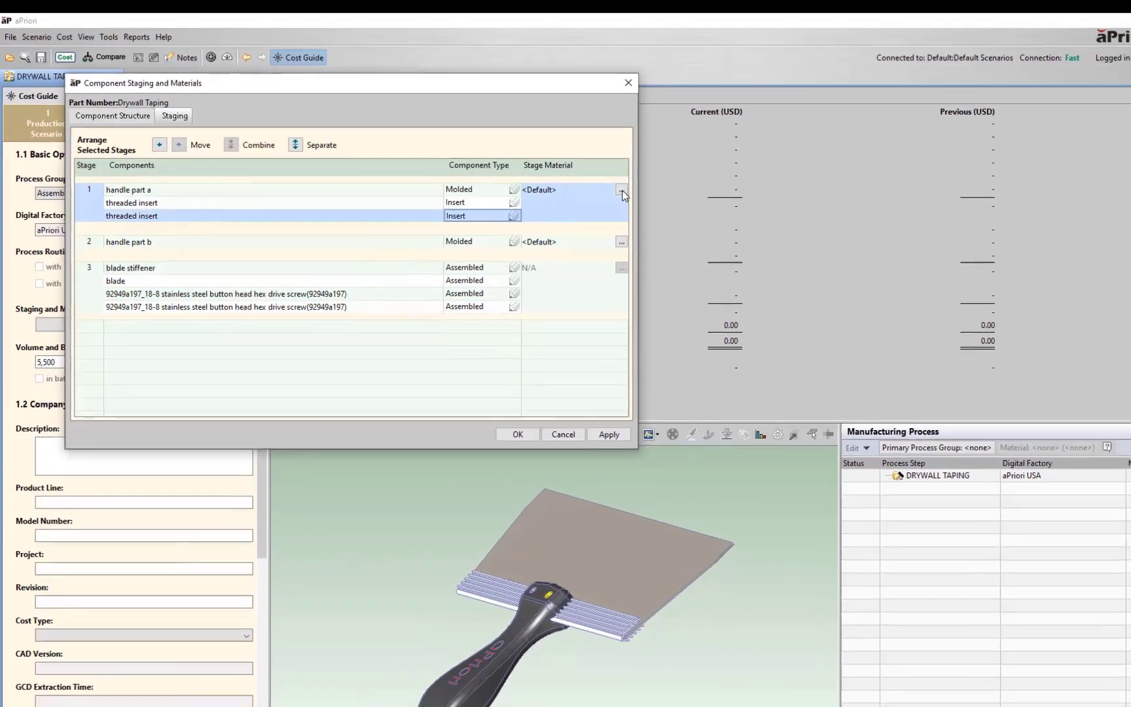
Assign TPE as the material for stage 1.
{"action": "left_click", "coordinate": [621, 191]}
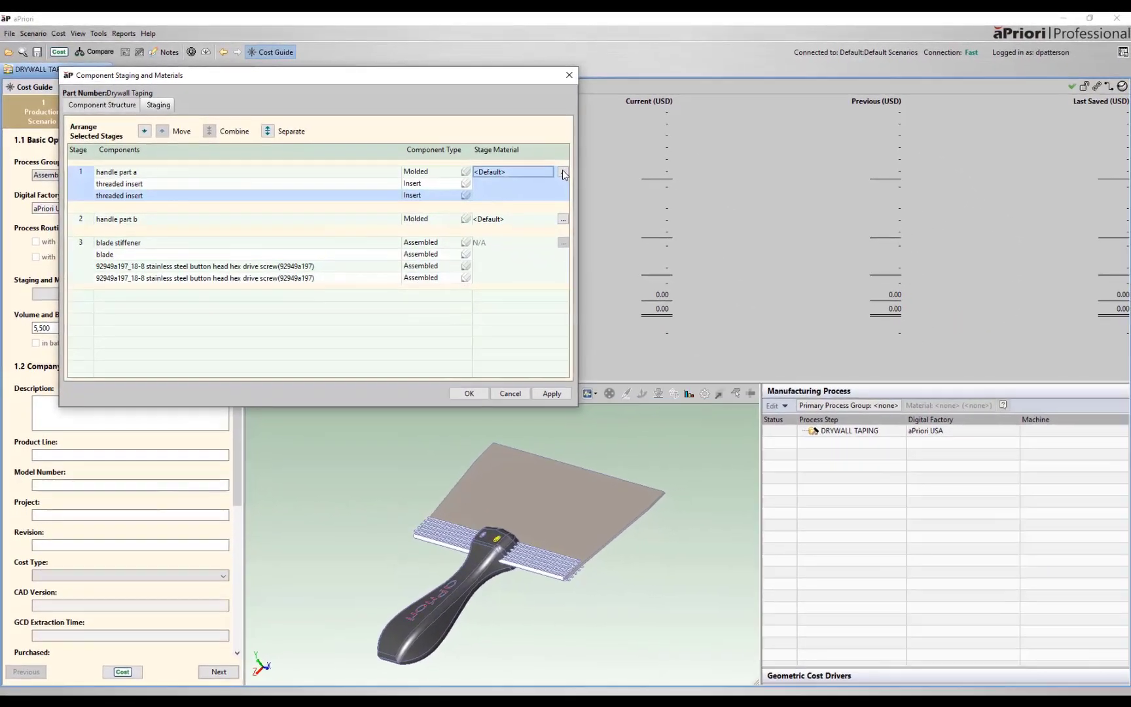
{"action": "left_click", "coordinate": [566, 172]}
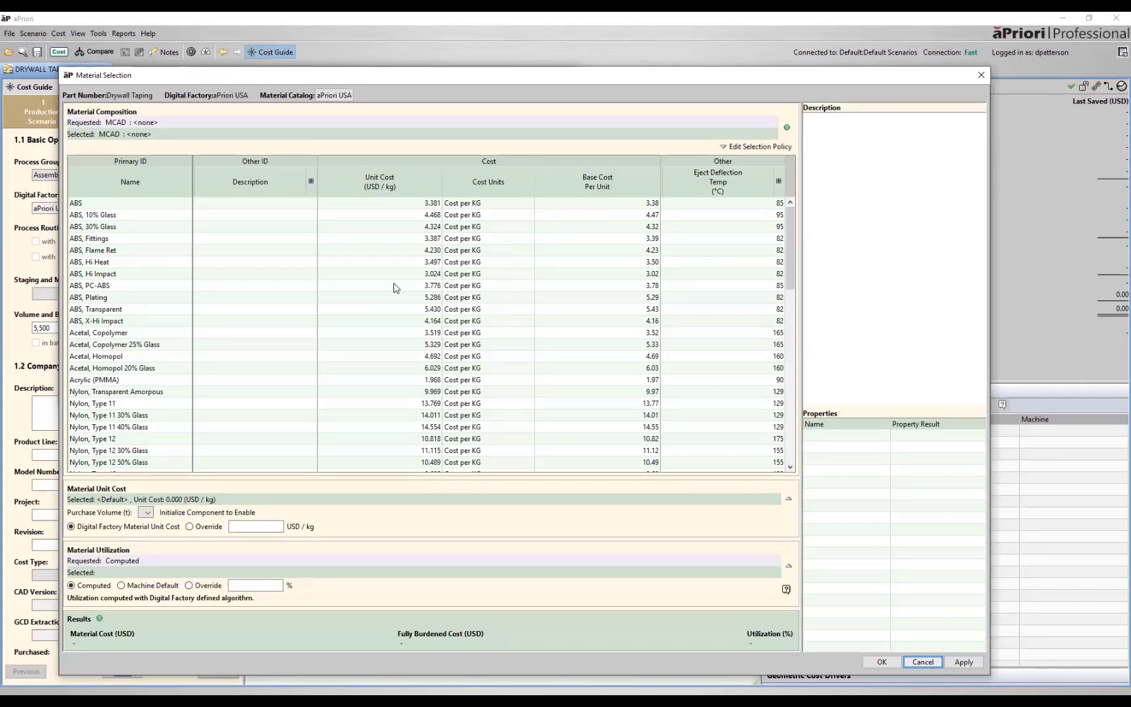
{"action": "scroll", "coordinate": [393, 295], "scroll_direction": "down", "scroll_amount": 7}
{"action": "scroll", "coordinate": [343, 309], "scroll_direction": "down", "scroll_amount": 15}
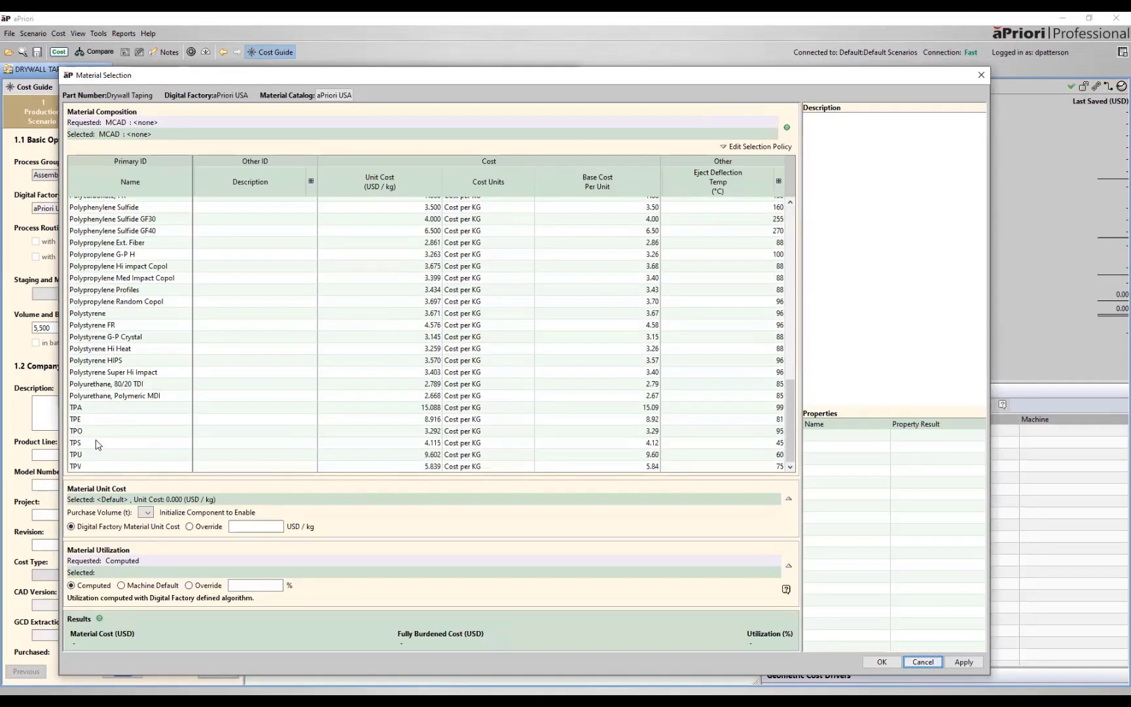
{"action": "left_click", "coordinate": [84, 420]}
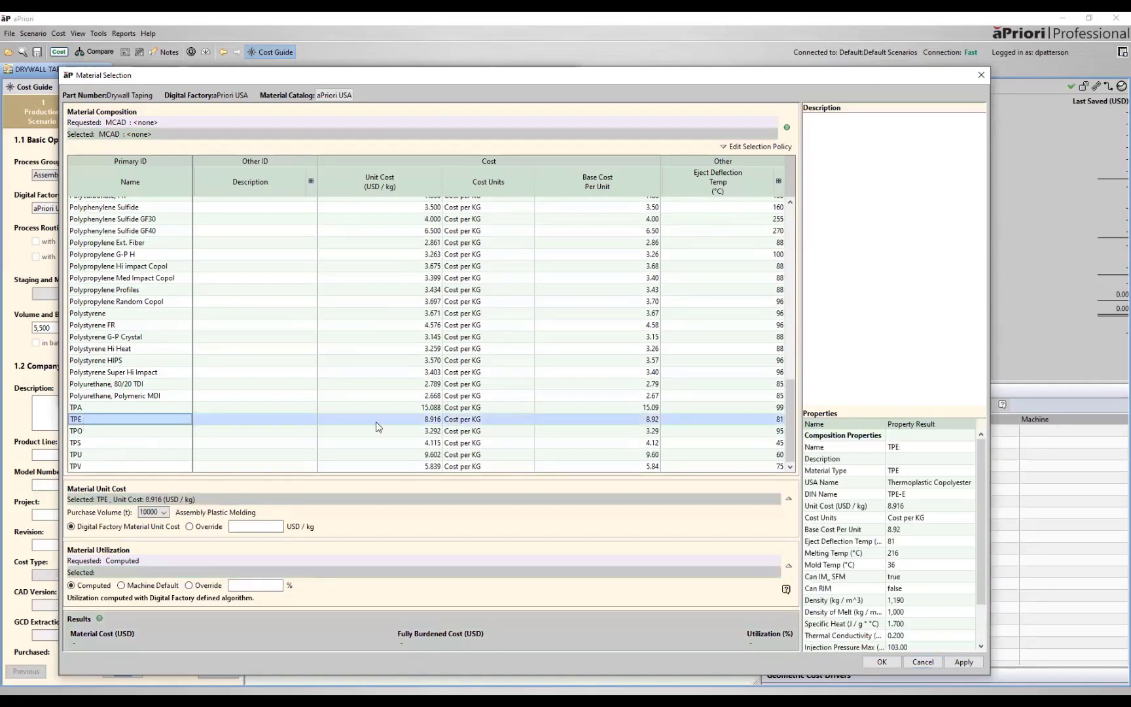
{"action": "left_click", "coordinate": [882, 660]}
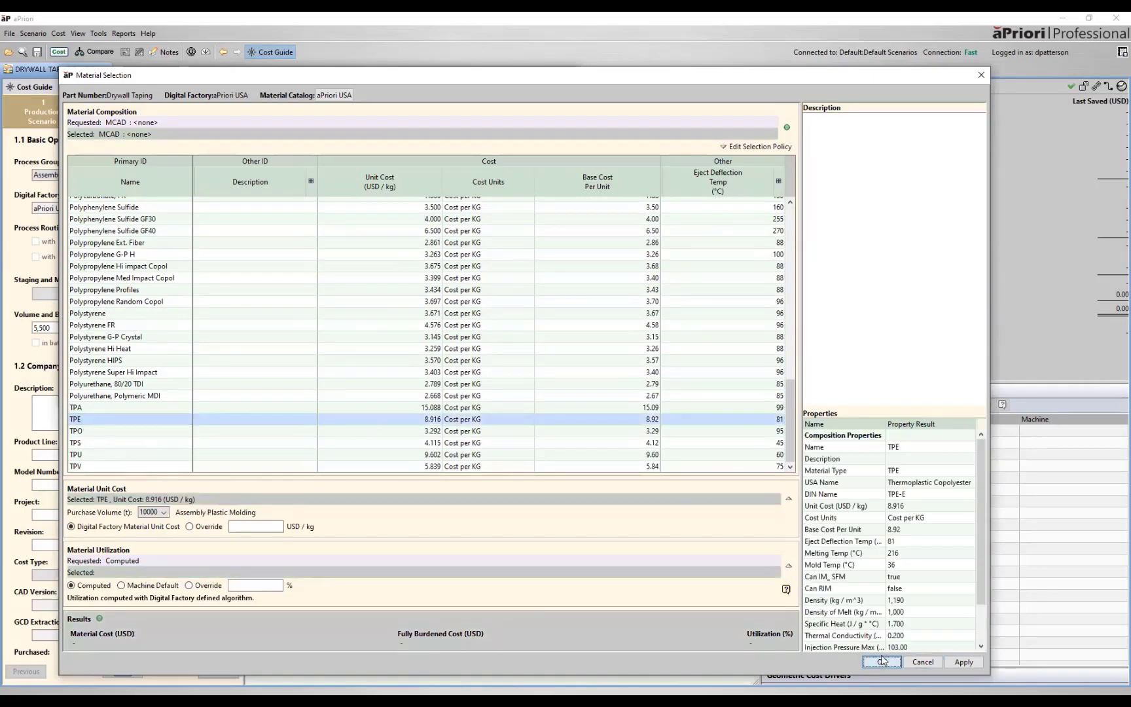
Assign Nylon, Type 6 30% Glass to handle part b's stage 2.
{"action": "left_click", "coordinate": [318, 212]}
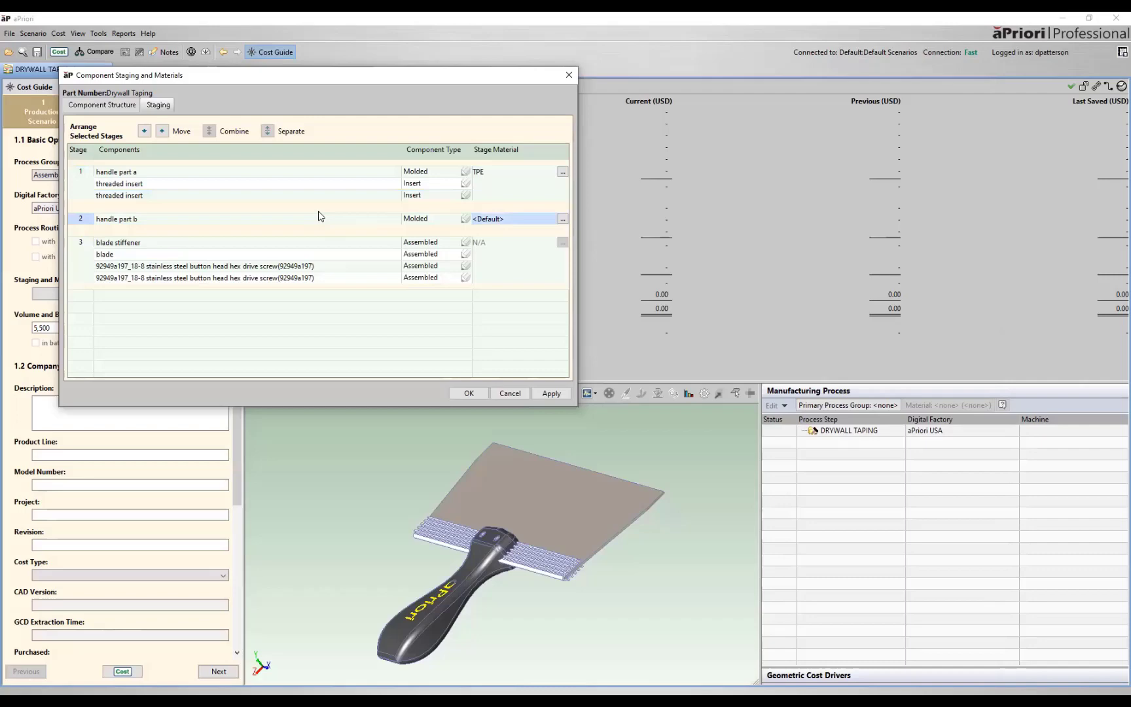
{"action": "left_click", "coordinate": [563, 219]}
{"action": "scroll", "coordinate": [354, 366], "scroll_direction": "down", "scroll_amount": 4}
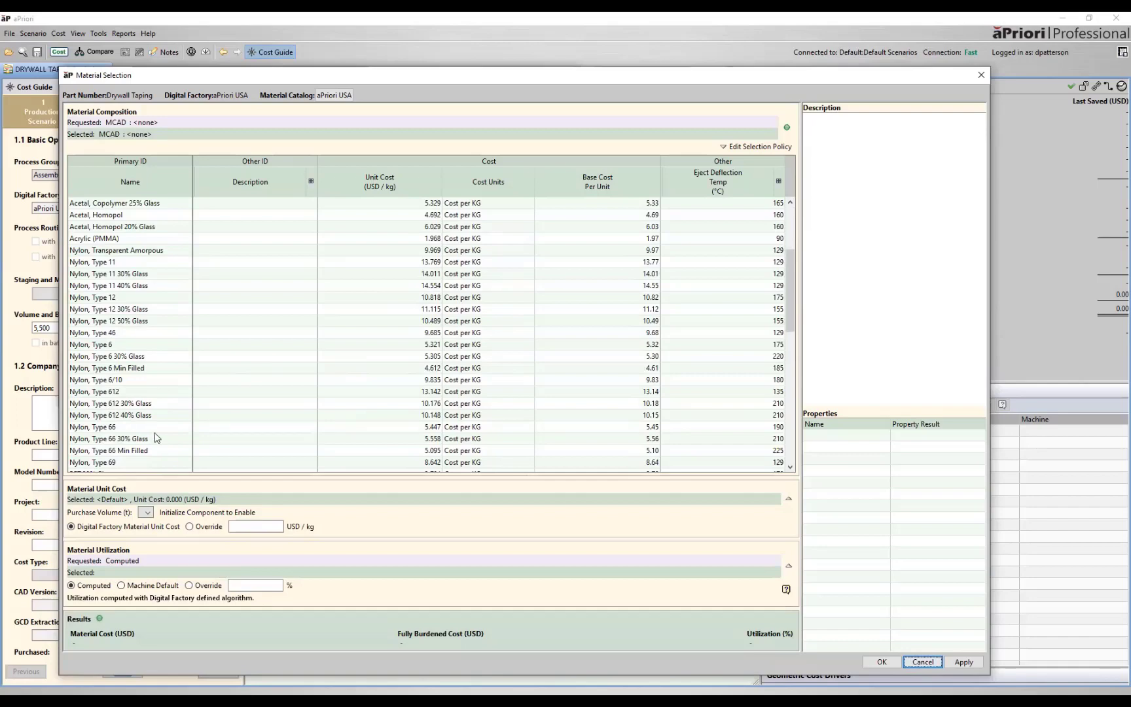
{"action": "left_click", "coordinate": [149, 357]}
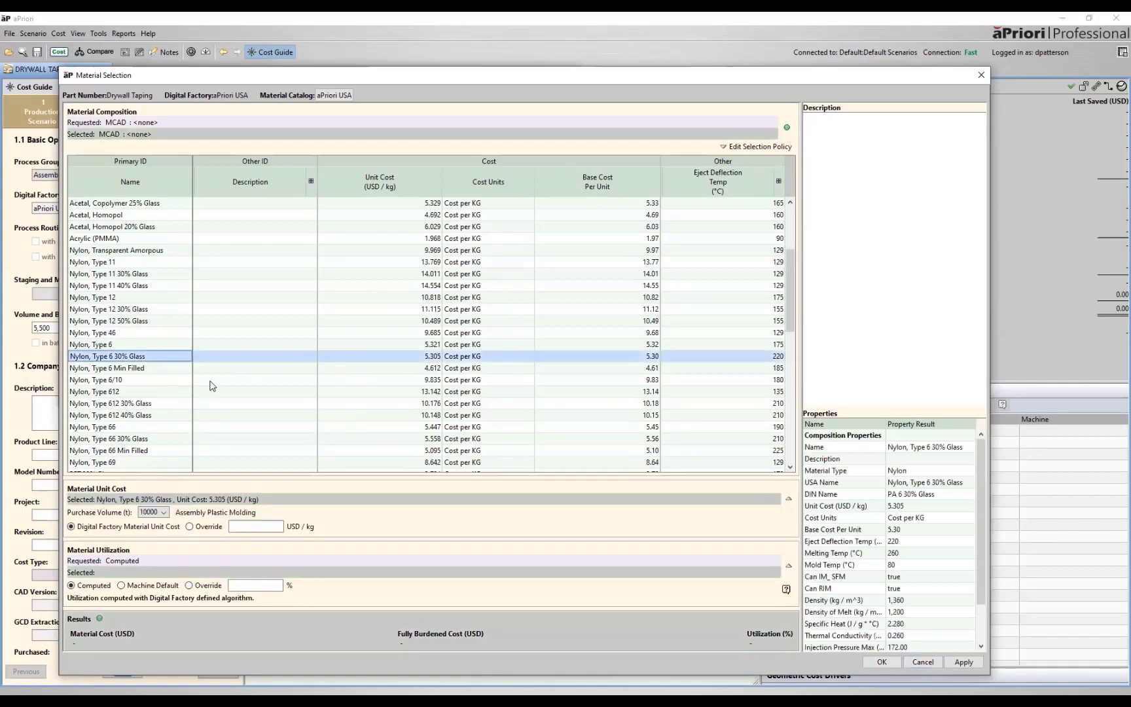
{"action": "left_click", "coordinate": [884, 662]}
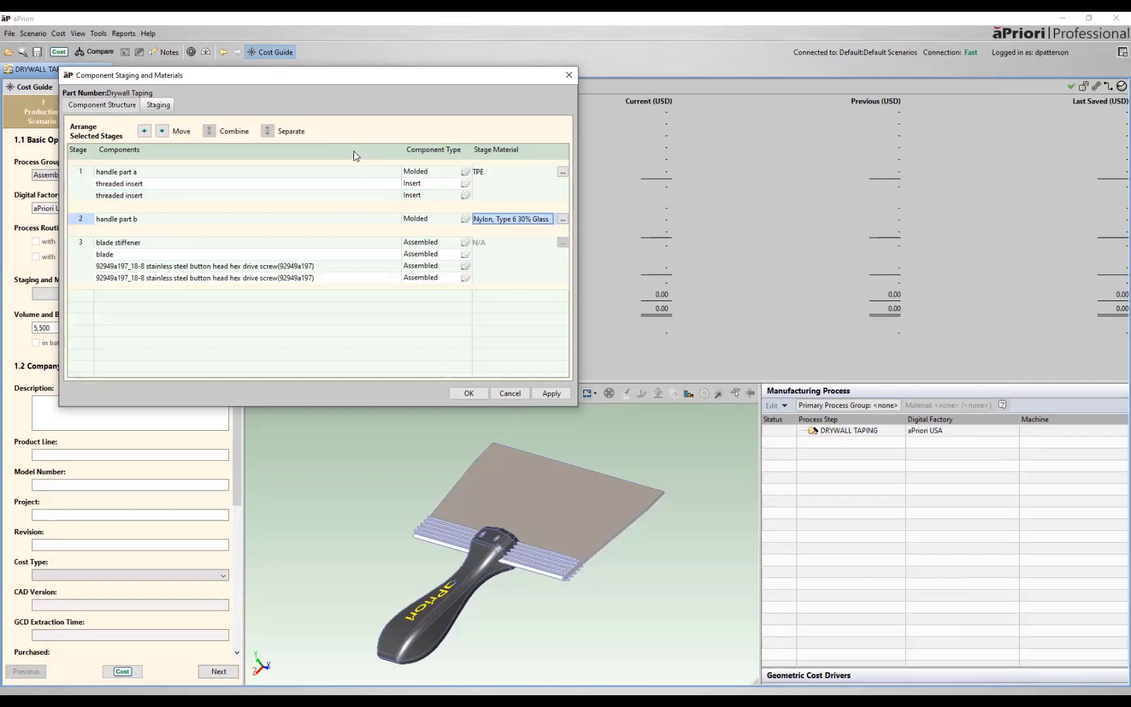
Apply the staging and materials, then cost the assembly at 17.24 USD fully burdened.
{"action": "left_click", "coordinate": [476, 395]}
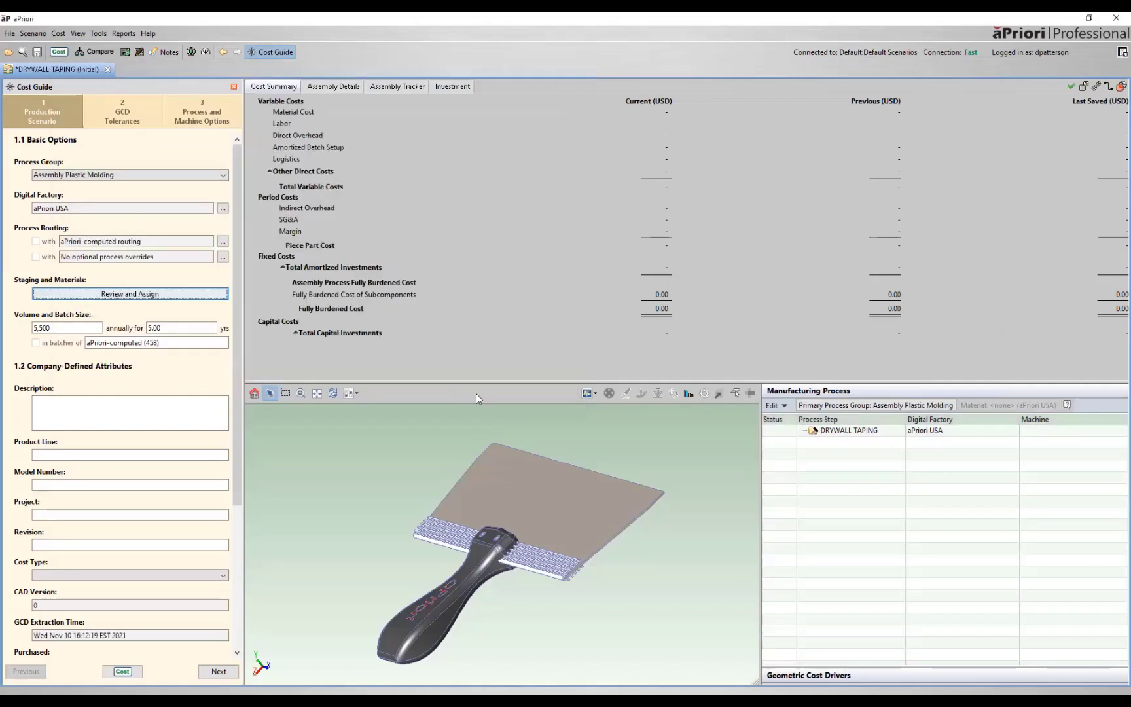
{"action": "left_click", "coordinate": [123, 671]}
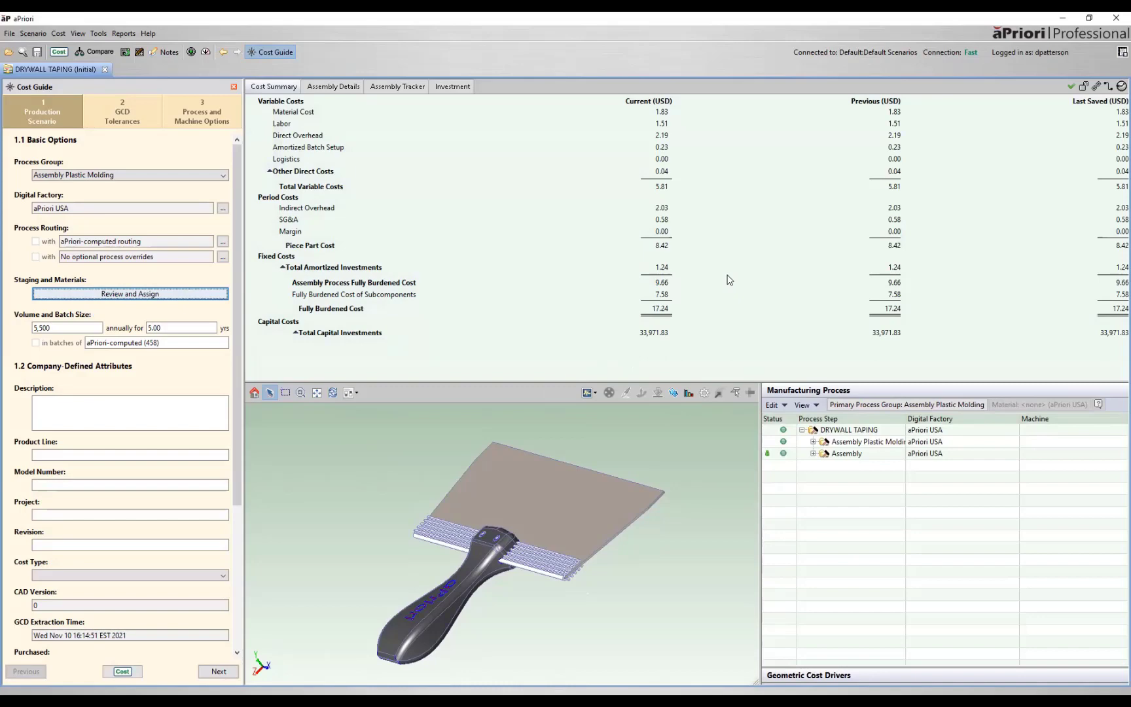
Expand Assembly Plastic Molding down to the two multi-shot molds and robotic insert loading.
{"action": "left_click", "coordinate": [658, 310]}
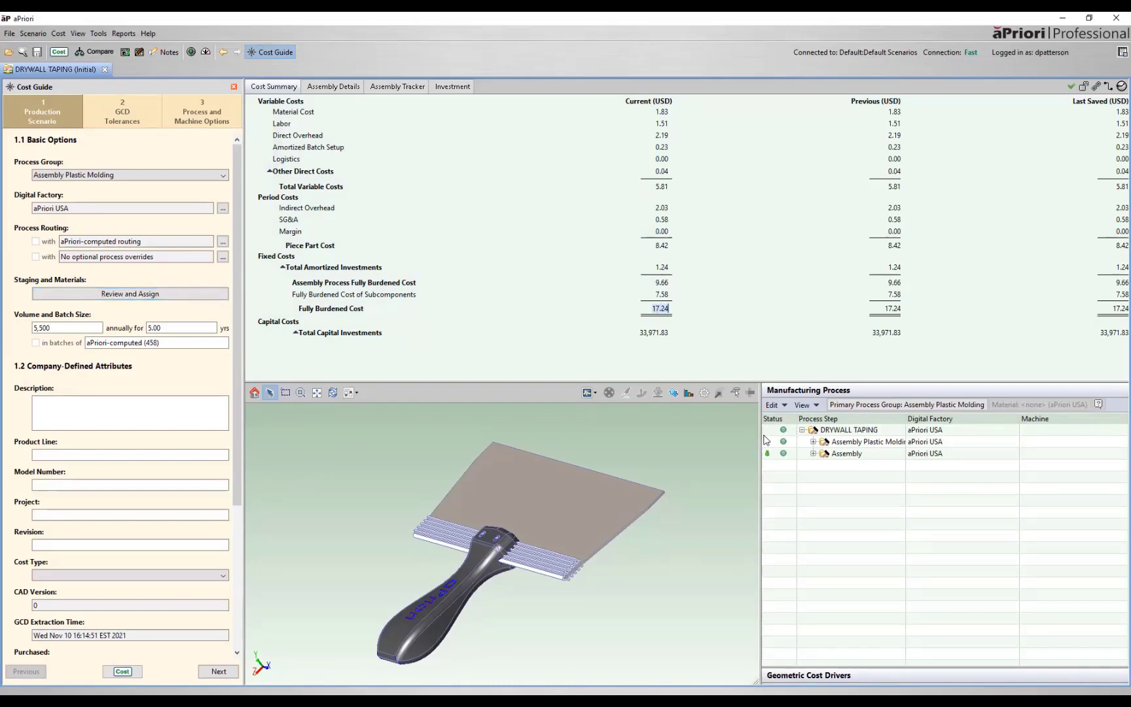
{"action": "left_click_drag", "start_coordinate": [761, 439], "coordinate": [660, 446]}
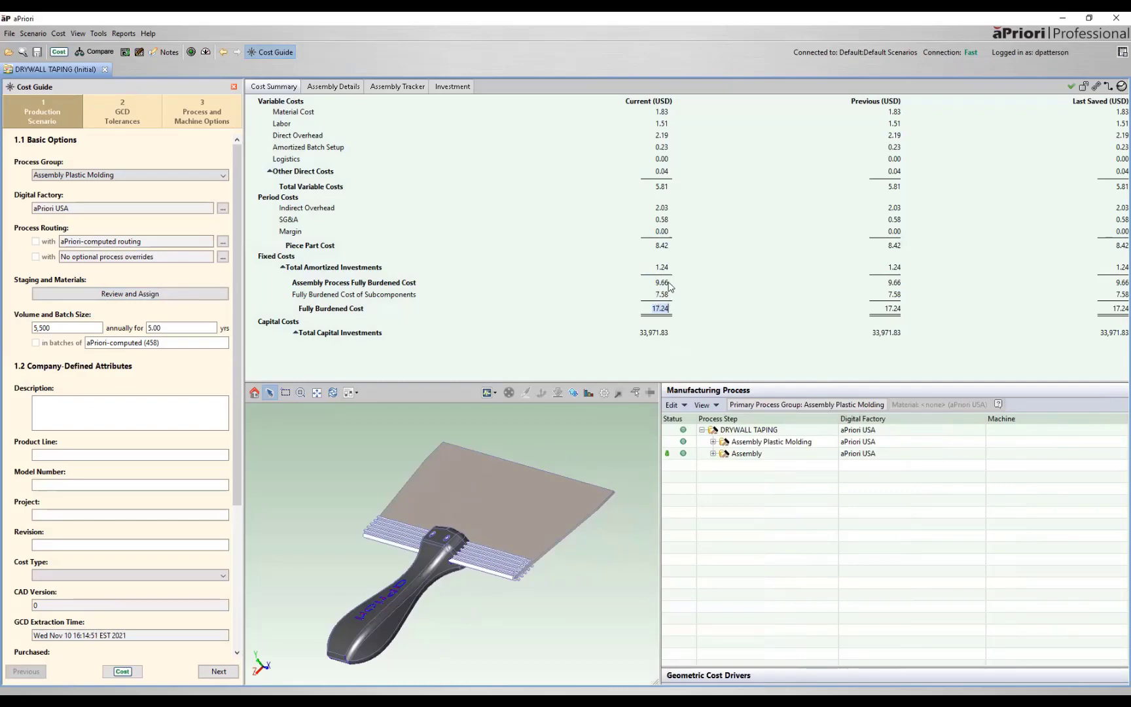
{"action": "left_click", "coordinate": [714, 442]}
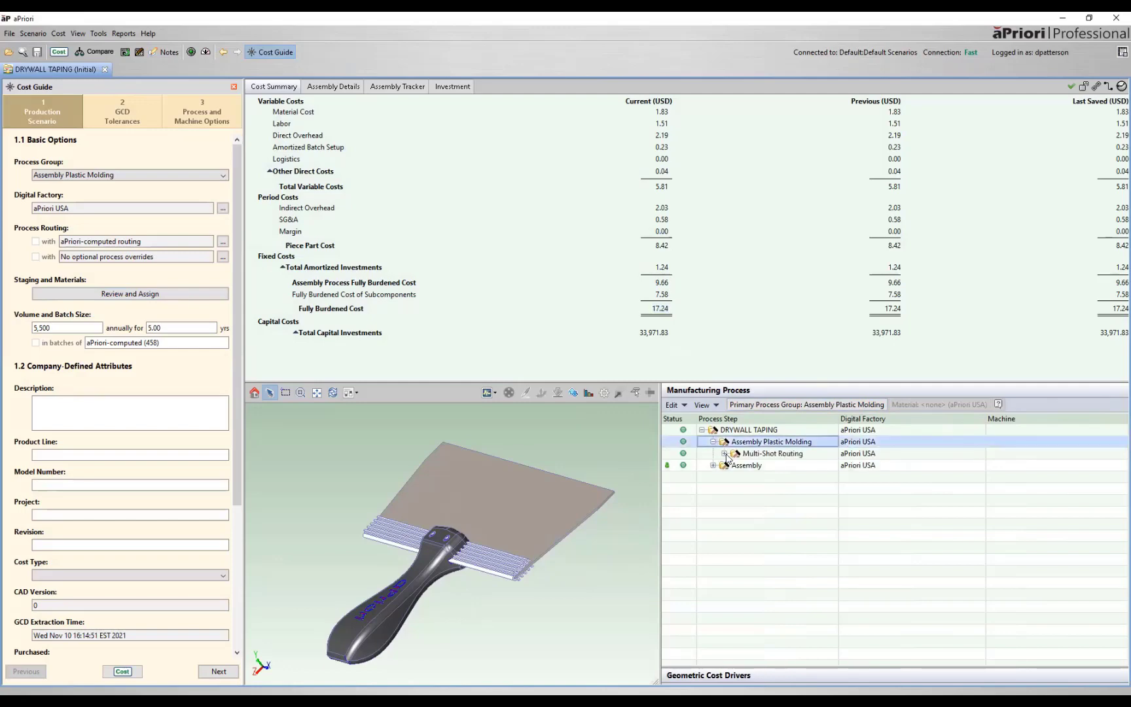
{"action": "left_click", "coordinate": [725, 454]}
{"action": "left_click", "coordinate": [808, 465]}
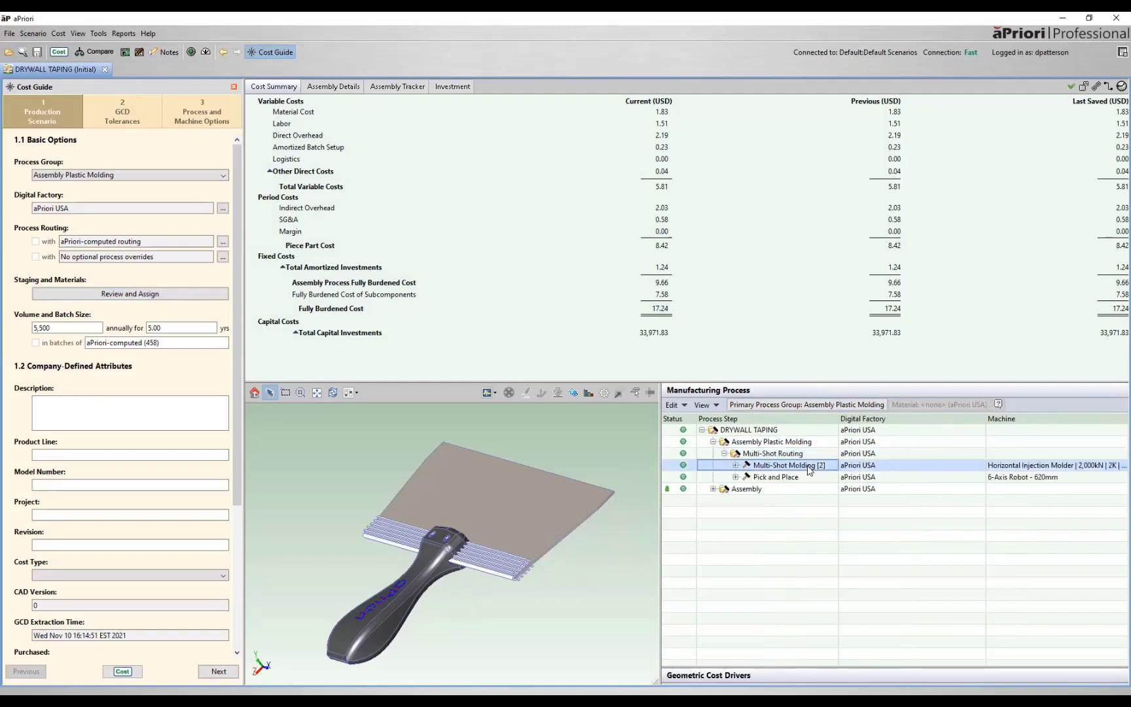
{"action": "left_click", "coordinate": [736, 466]}
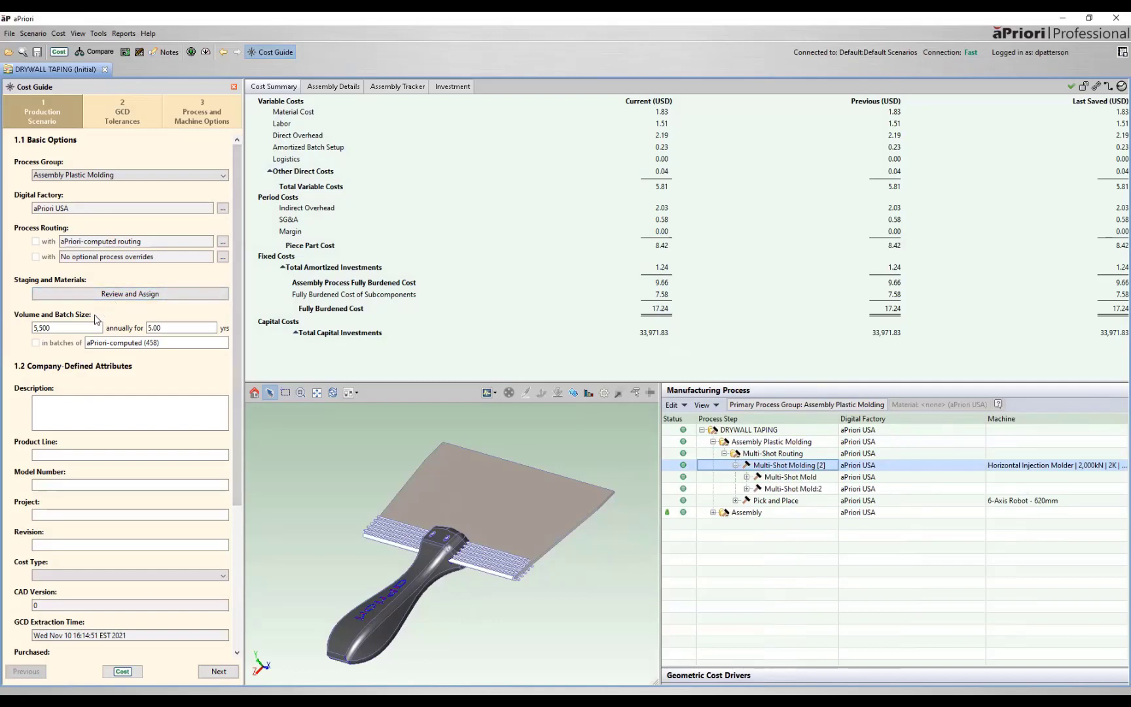
{"action": "left_click", "coordinate": [736, 501]}
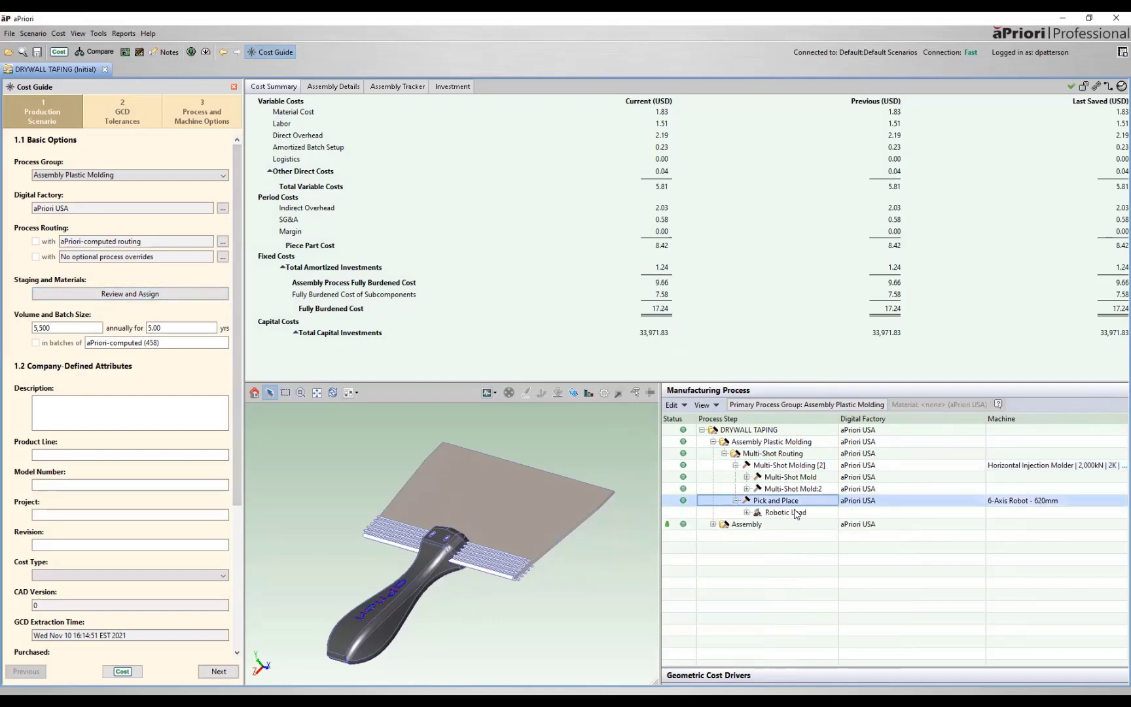
{"action": "left_click", "coordinate": [747, 512]}
{"action": "left_click_drag", "start_coordinate": [838, 419], "coordinate": [898, 419]}
Expand Assembly > Pick and Place:2 > Load and select both screw rows.
{"action": "left_click", "coordinate": [713, 548]}
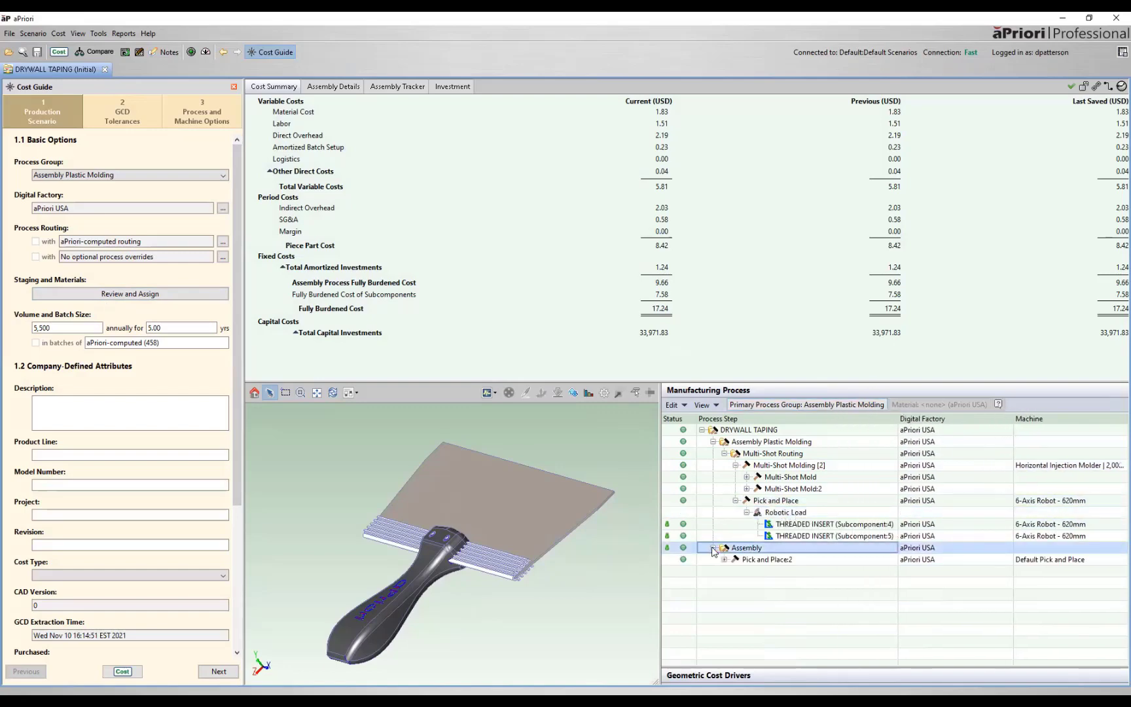
{"action": "left_click", "coordinate": [724, 560]}
{"action": "left_click", "coordinate": [734, 572]}
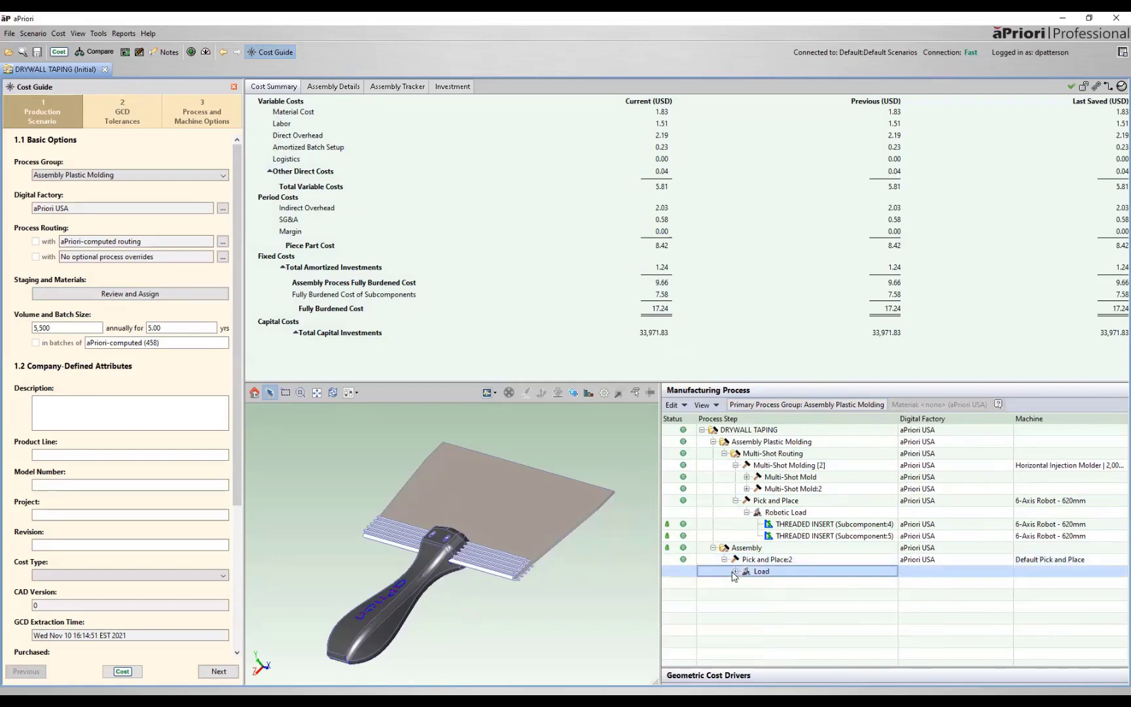
{"action": "left_click", "coordinate": [735, 572]}
{"action": "left_click", "coordinate": [851, 583]}
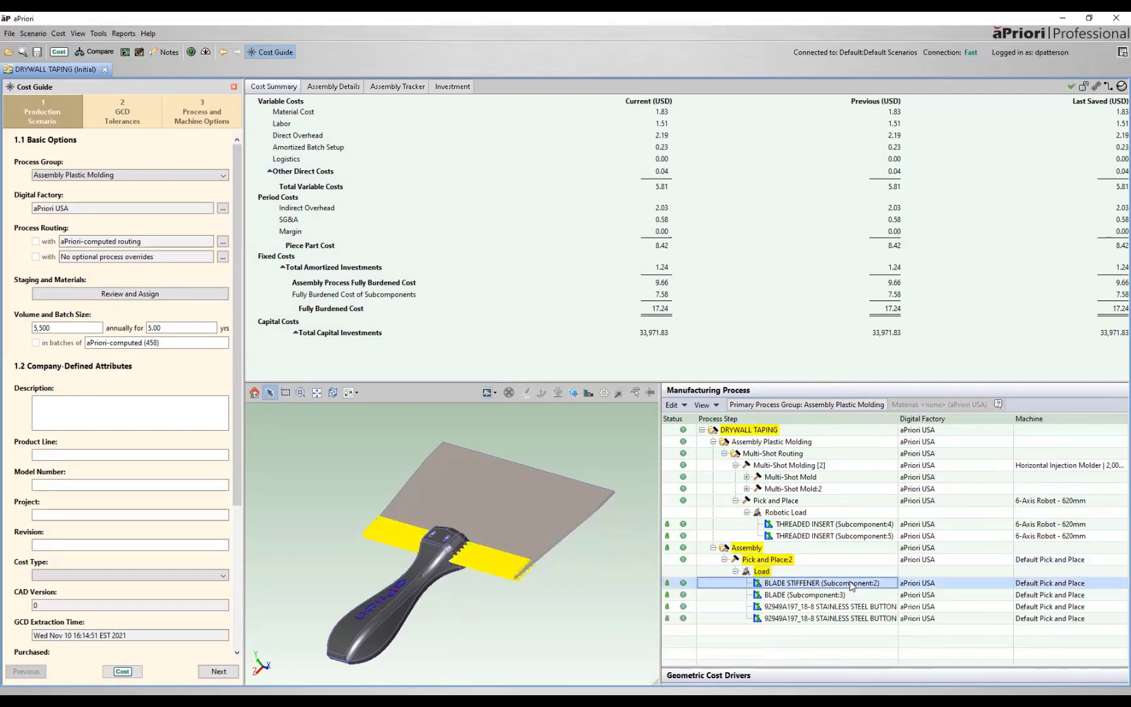
{"action": "left_click", "coordinate": [844, 595]}
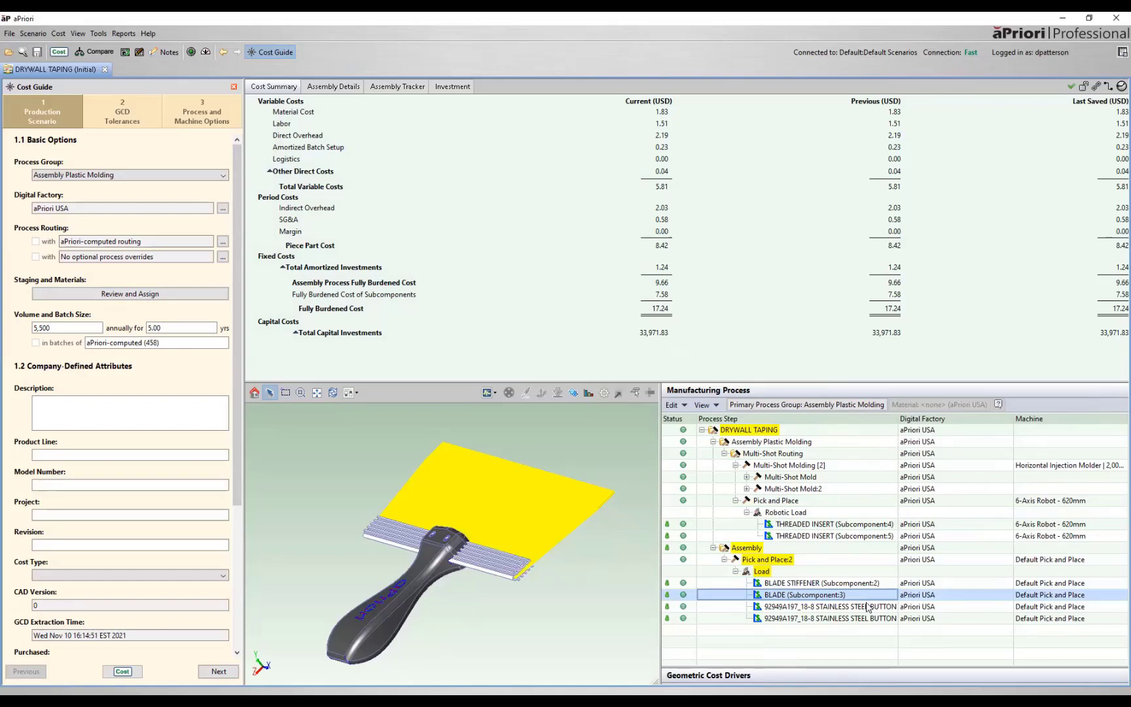
{"action": "left_click", "coordinate": [868, 606]}
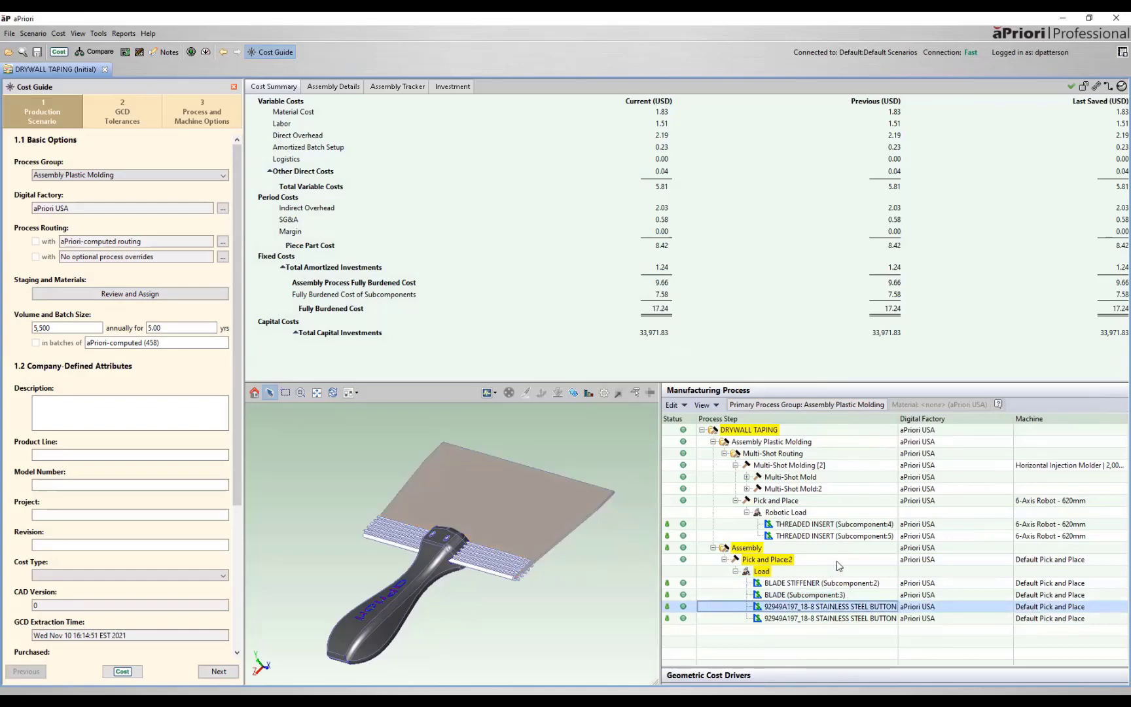
{"action": "left_click", "coordinate": [844, 618], "text": "shift"}
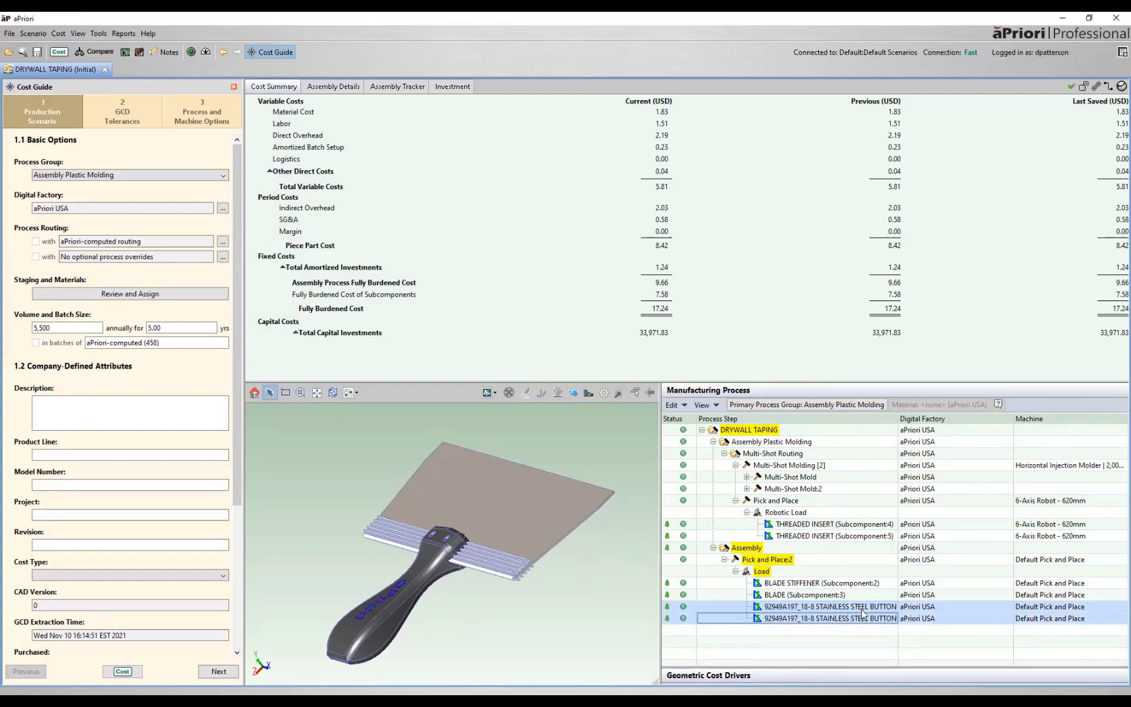
Include Screw Tighten - Power in the two stainless steel screws' operation sequence.
{"action": "right_click", "coordinate": [863, 613]}
{"action": "left_click", "coordinate": [892, 655]}
{"action": "left_click", "coordinate": [121, 174]}
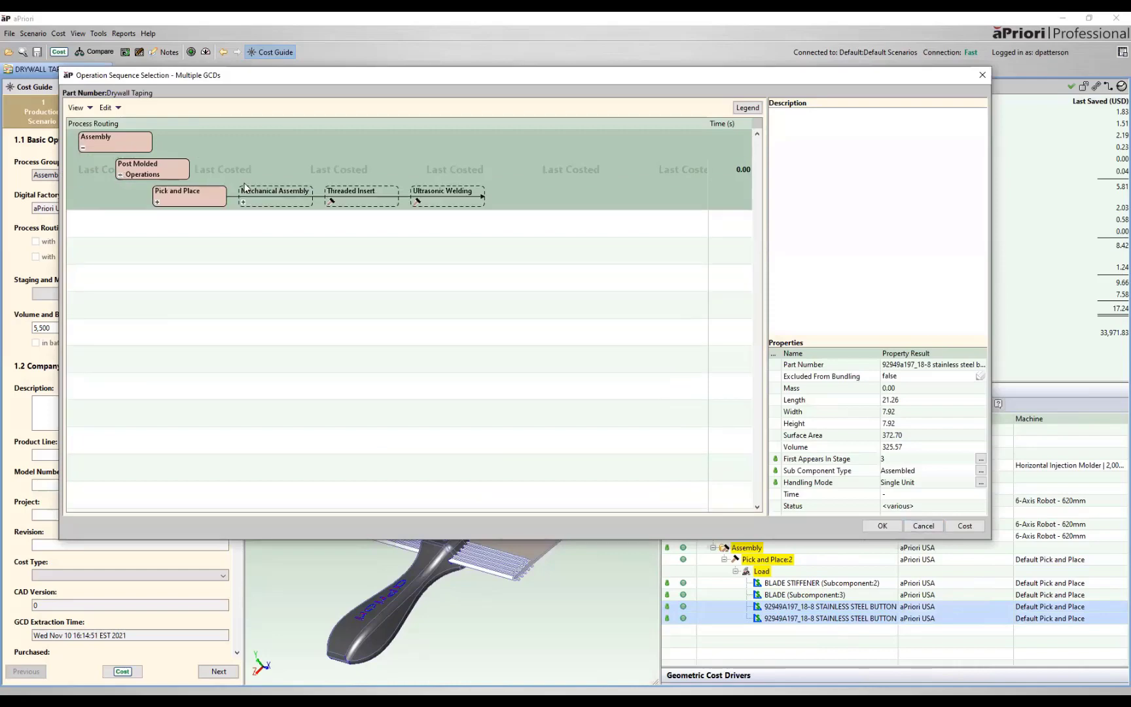
{"action": "left_click", "coordinate": [242, 202]}
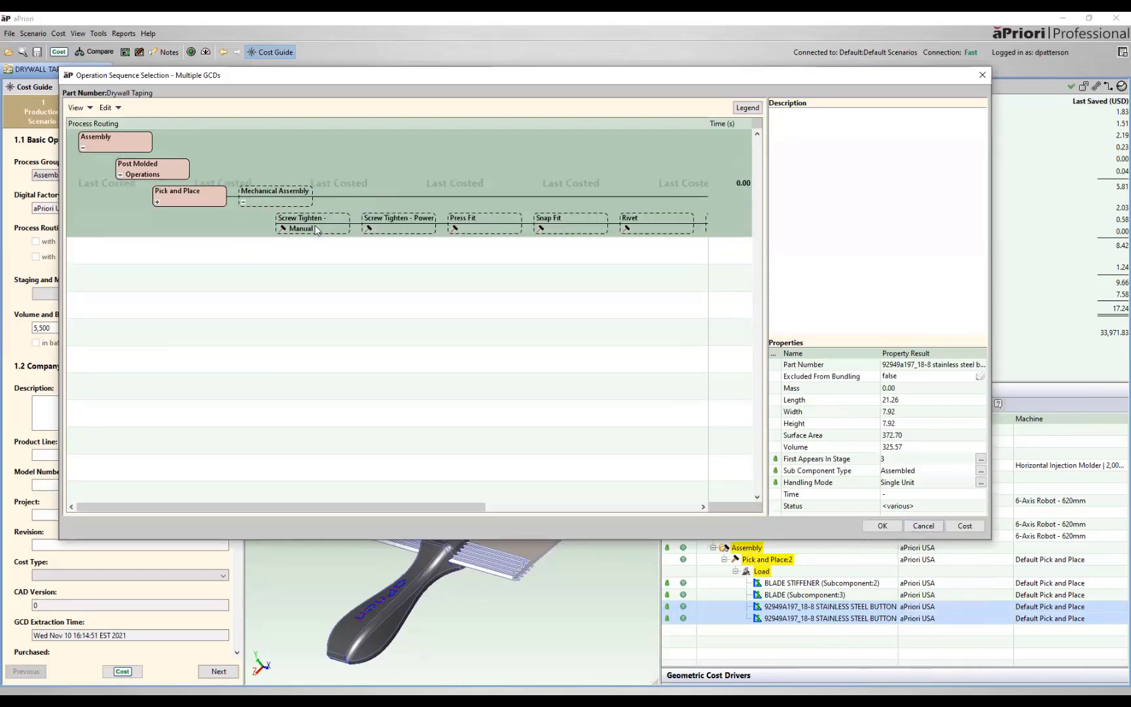
{"action": "left_click", "coordinate": [411, 224]}
{"action": "right_click", "coordinate": [411, 224]}
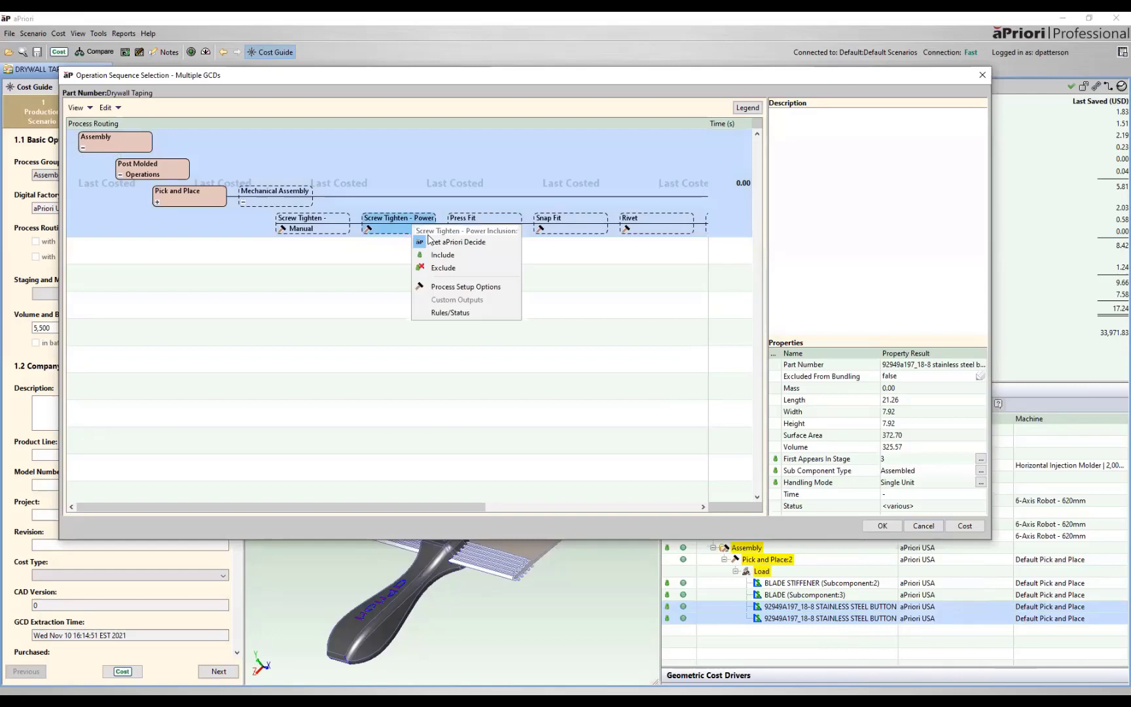
{"action": "left_click", "coordinate": [442, 255]}
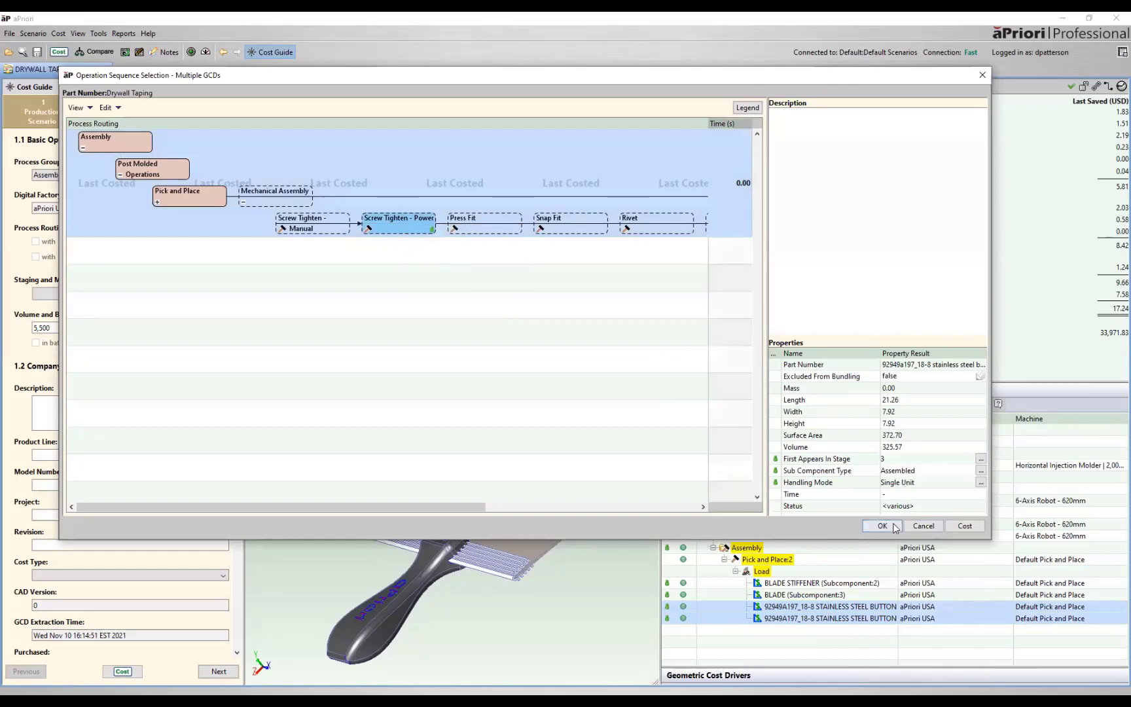
{"action": "left_click", "coordinate": [882, 525]}
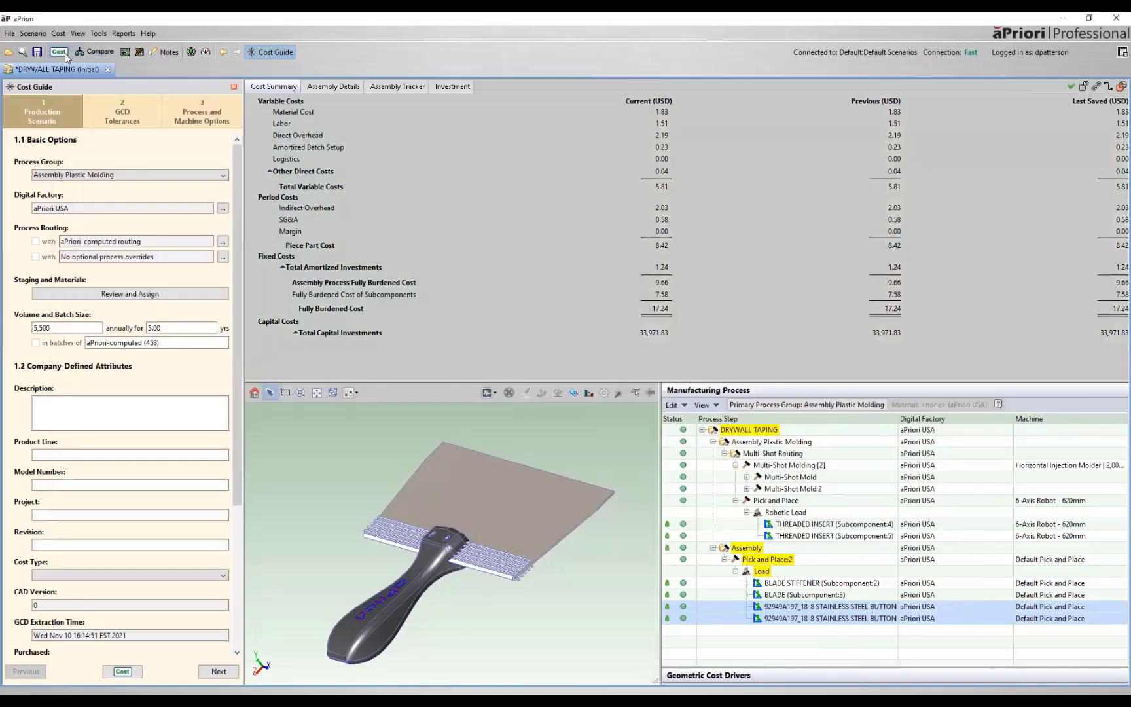
Recost to 17.44 USD, turn the model to the handle screws, and bring up Multi-Shot Molding [2]'s actions.
{"action": "left_click", "coordinate": [64, 54]}
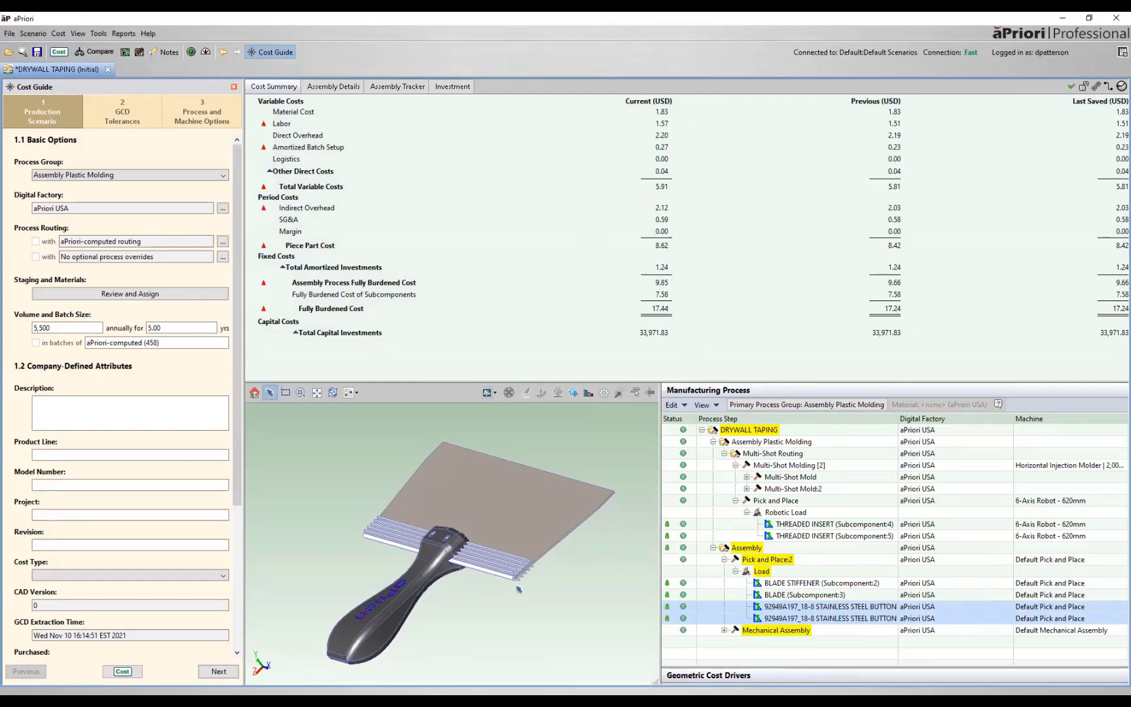
{"action": "left_click_drag", "start_coordinate": [519, 589], "coordinate": [429, 553]}
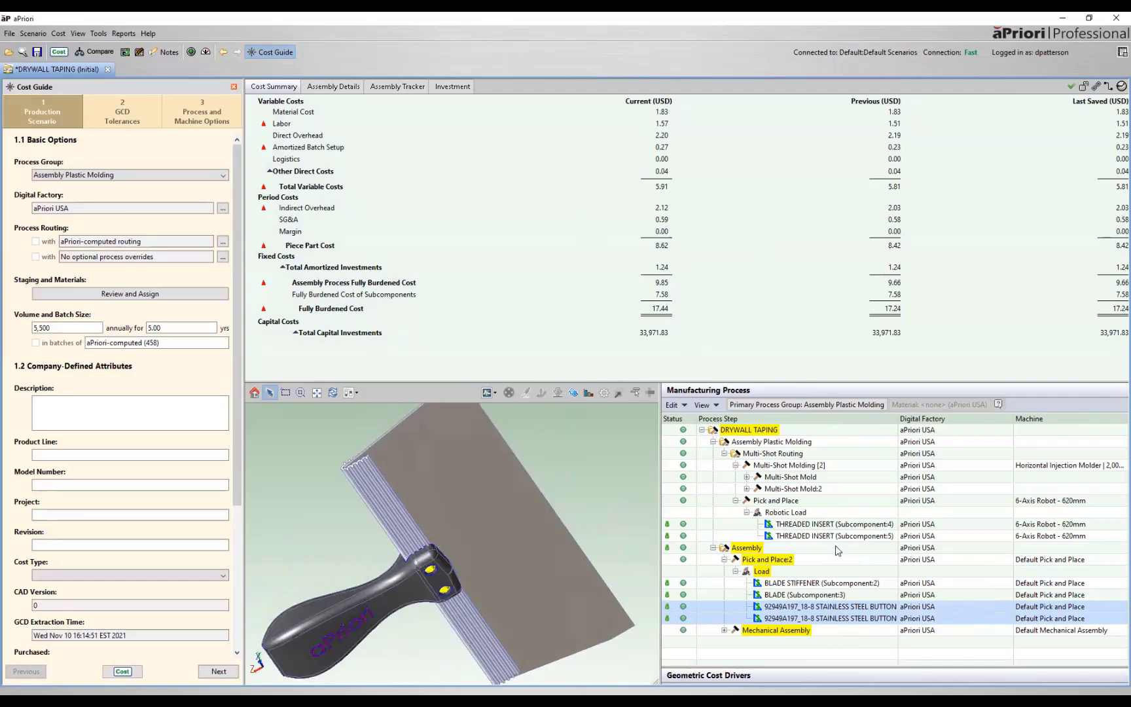
{"action": "left_click", "coordinate": [789, 466]}
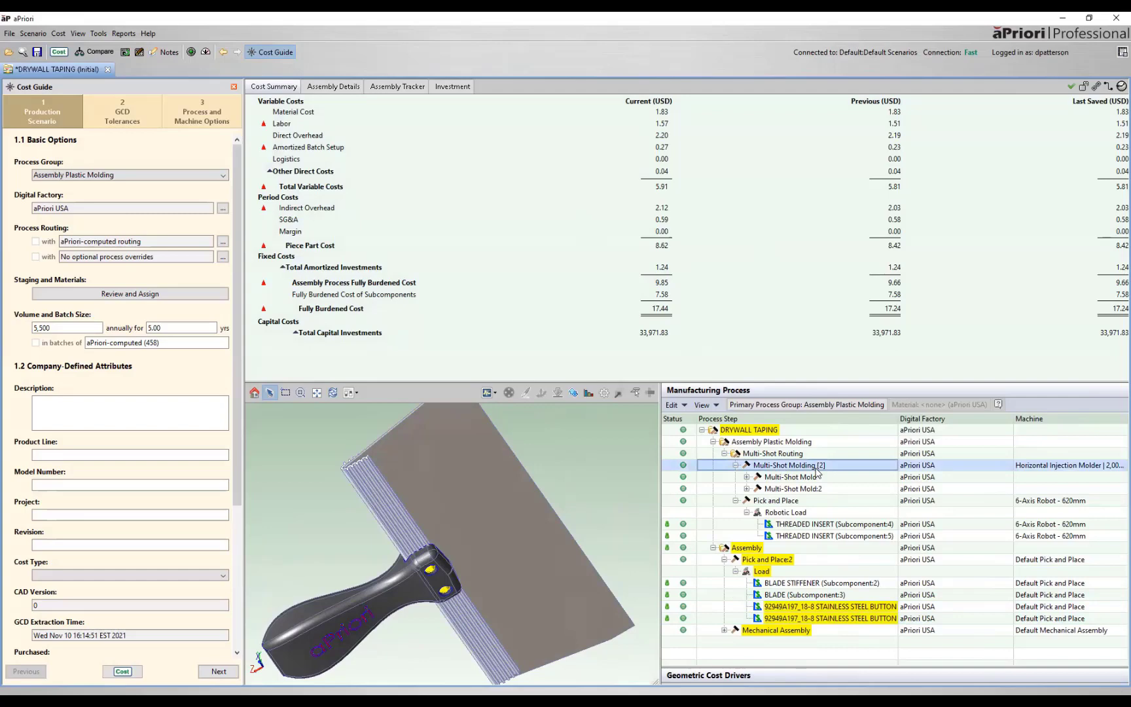
{"action": "right_click", "coordinate": [816, 466]}
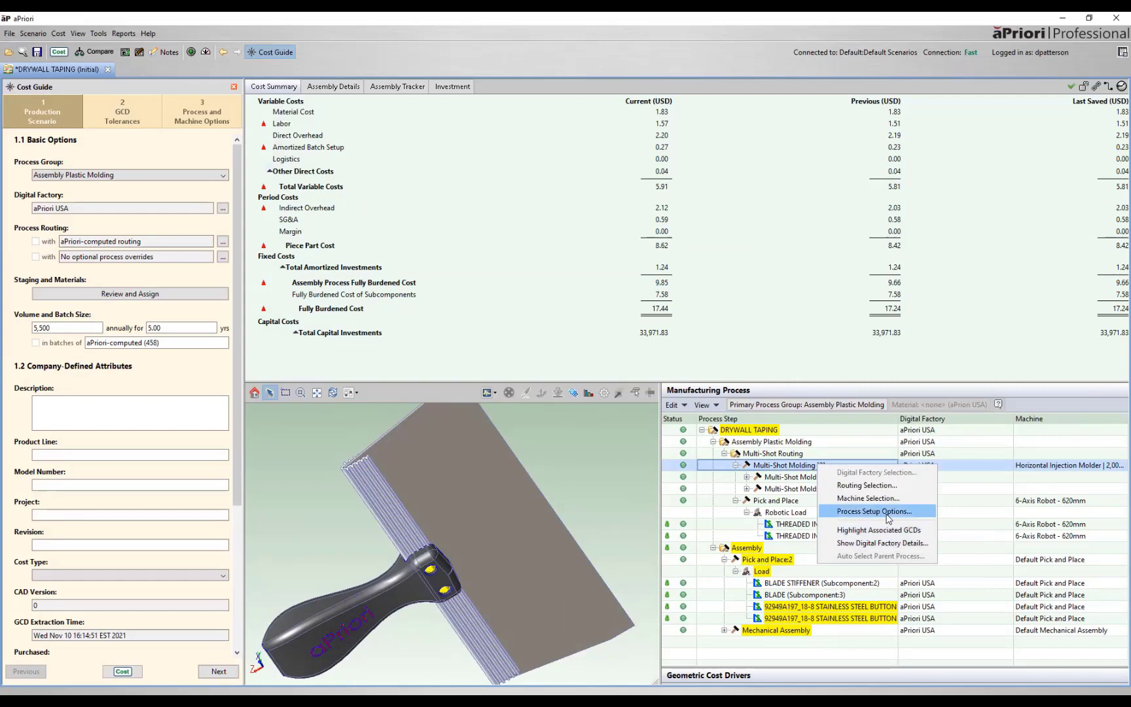
Set Number of Cavities to 'Optimize for minimum cost' and recost, reaching 14.82 USD.
{"action": "left_click", "coordinate": [888, 516]}
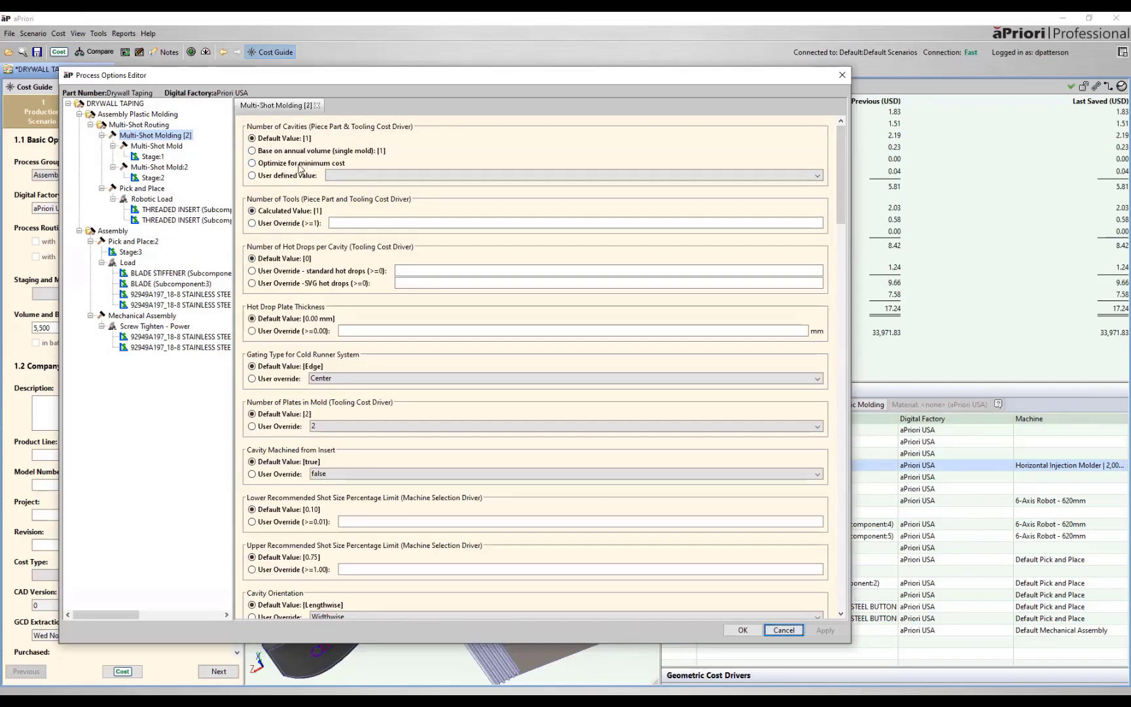
{"action": "left_click", "coordinate": [299, 164]}
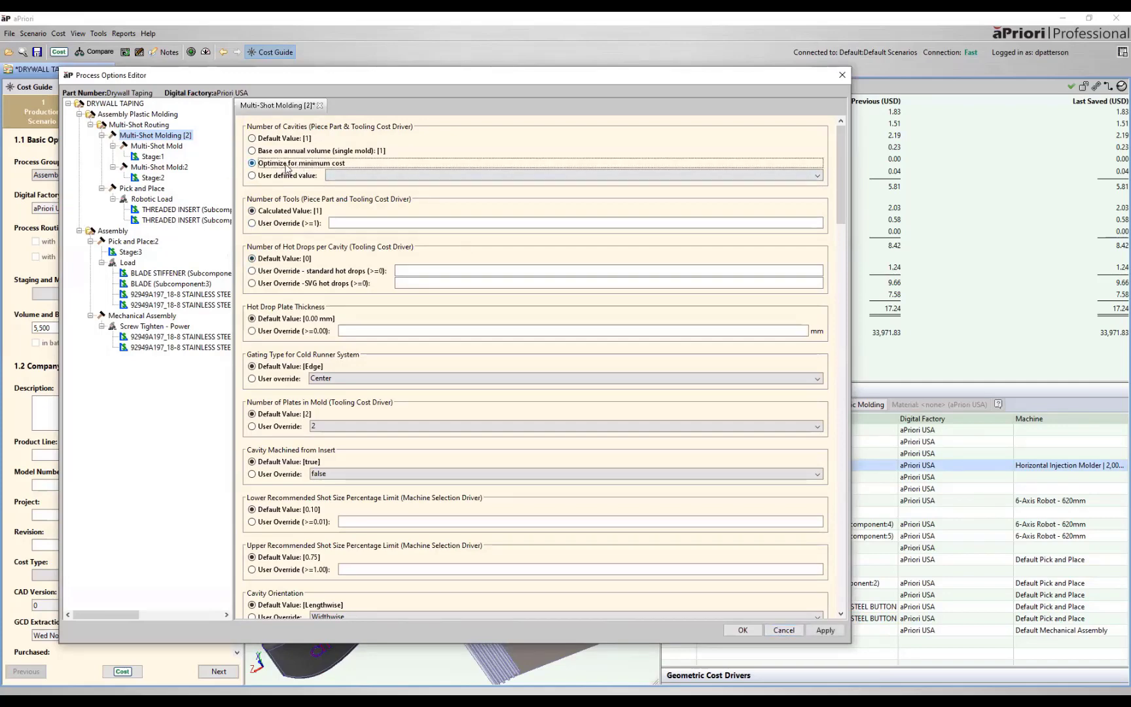
{"action": "left_click", "coordinate": [743, 629]}
{"action": "left_click", "coordinate": [55, 53]}
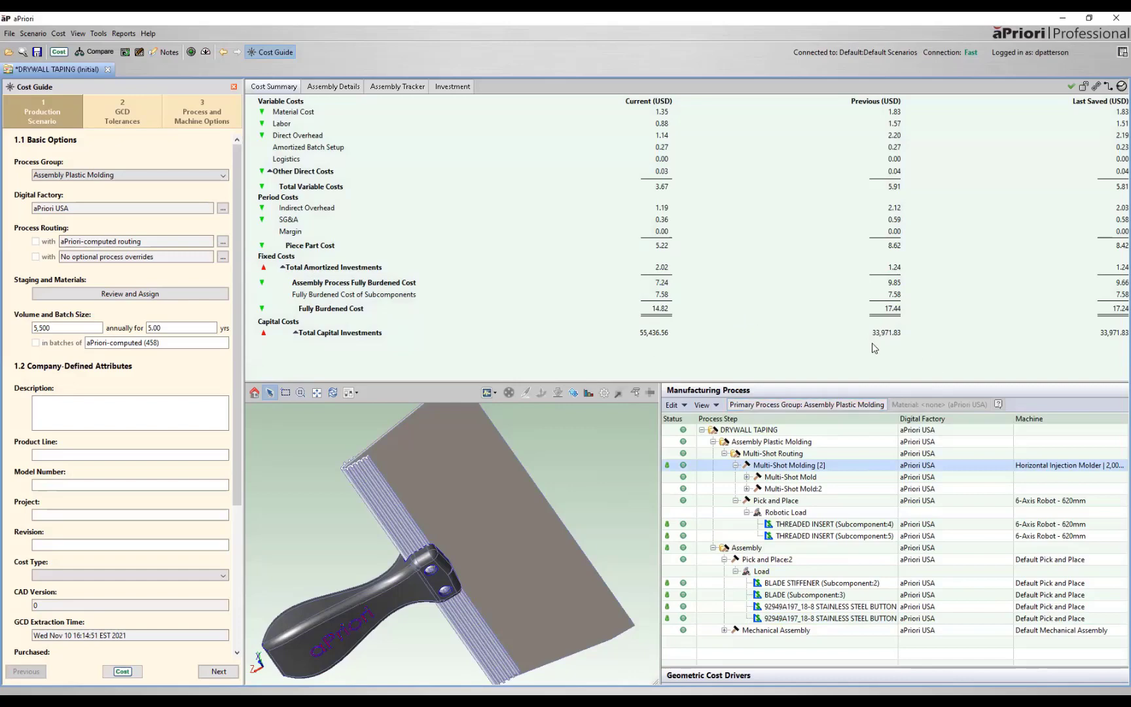
Raise the annual volume to 55,000 and recost, reaching 11.77 USD fully burdened.
{"action": "left_click", "coordinate": [98, 328]}
{"action": "type", "text": "0"}
{"action": "left_click", "coordinate": [135, 672]}
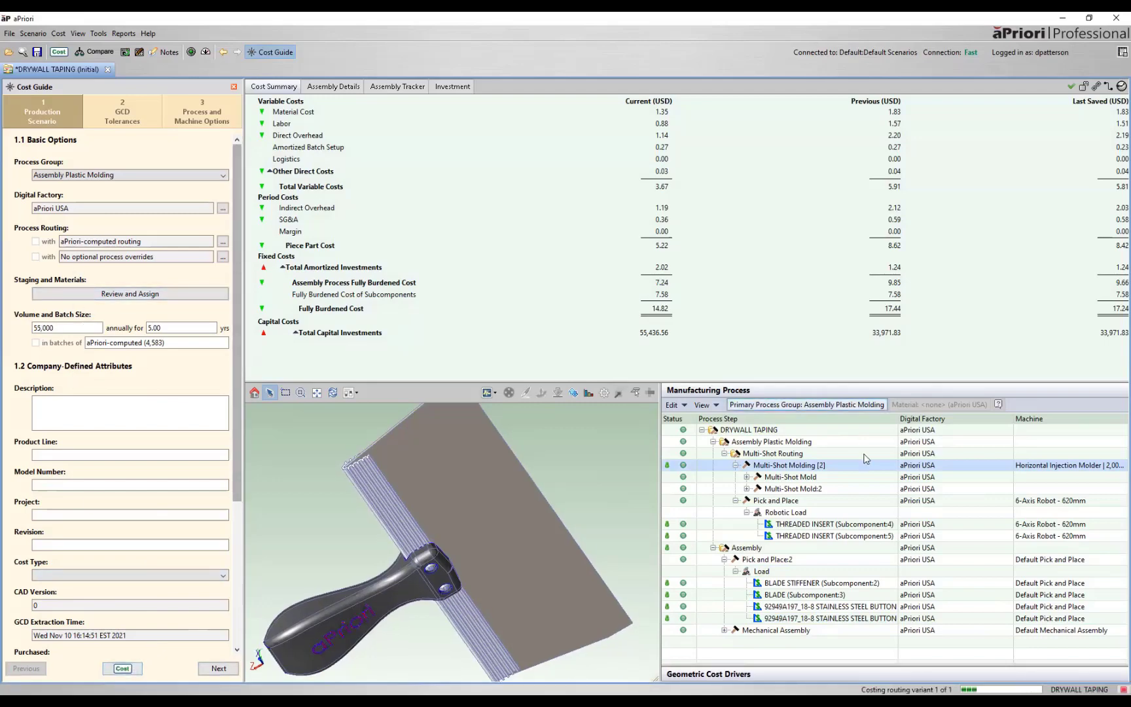
Review the Multi-Shot Molding cavity setup options and cancel without changes.
{"action": "right_click", "coordinate": [843, 464]}
{"action": "left_click", "coordinate": [899, 515]}
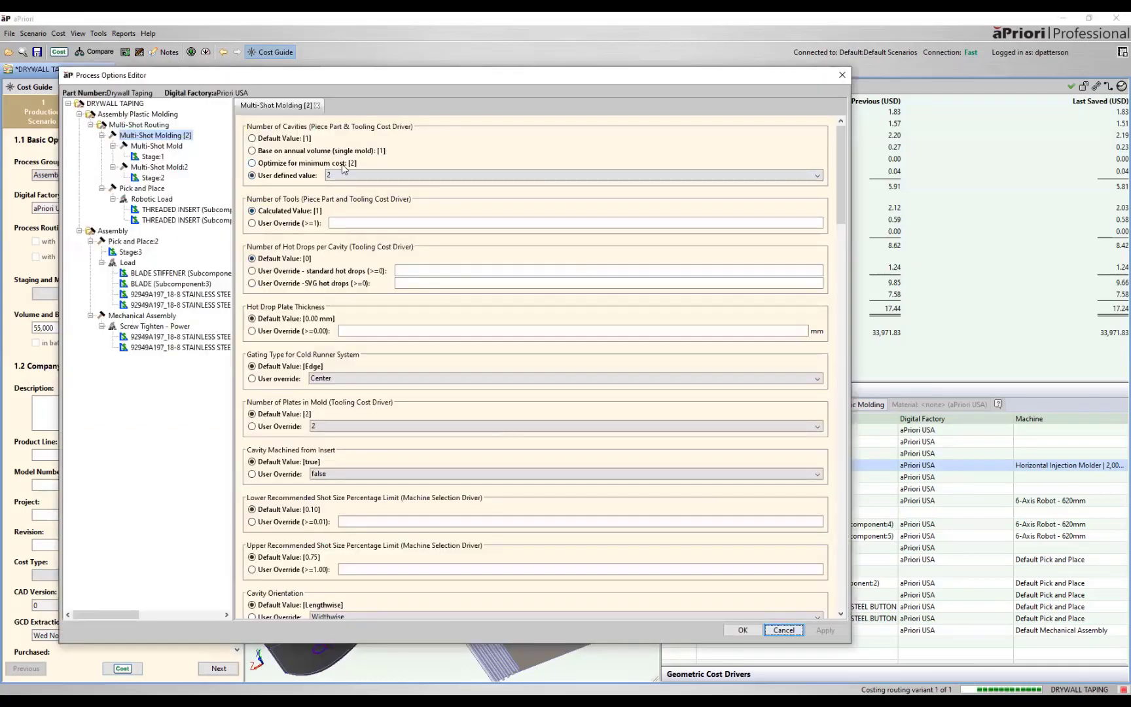
{"action": "left_click", "coordinate": [784, 630]}
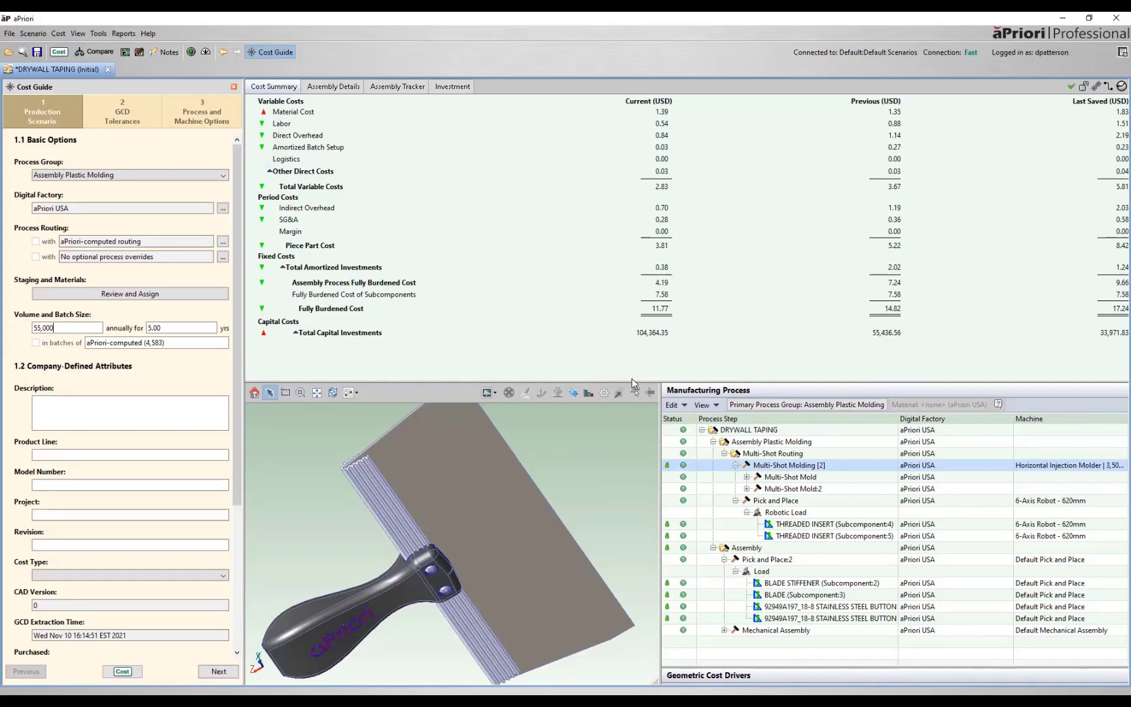
Show the per-component cost breakdown, collapse the BLADE STIFFENER and BLADE subtrees, and widen the Name column.
{"action": "left_click", "coordinate": [338, 89]}
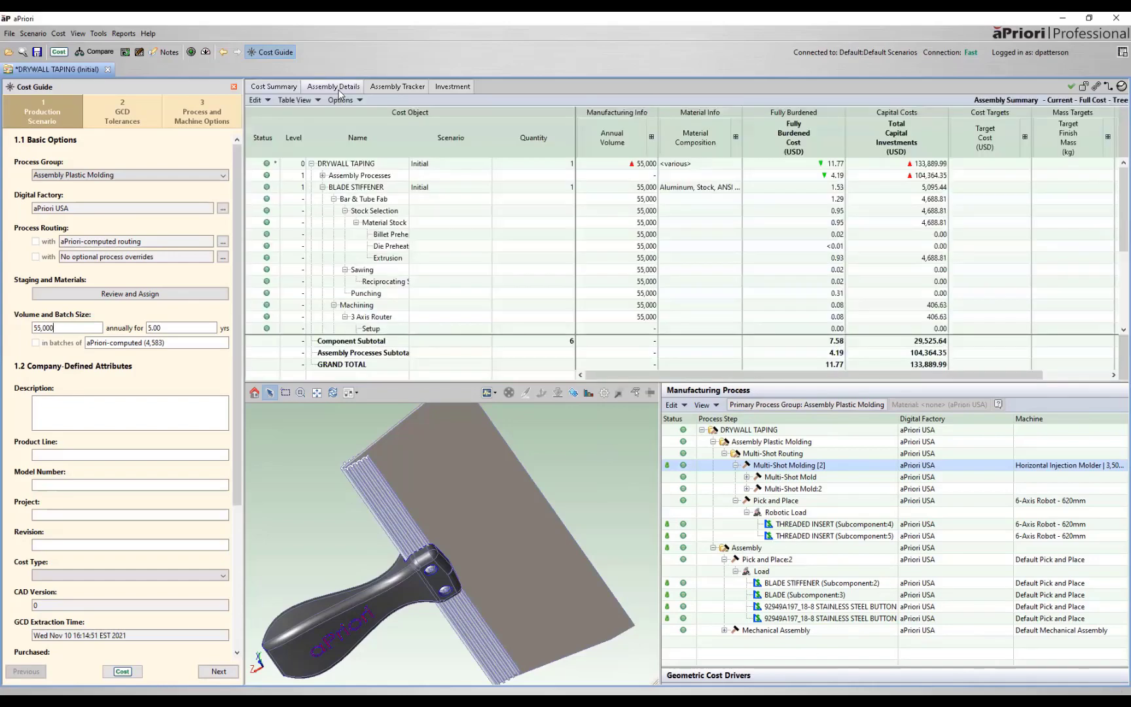
{"action": "left_click", "coordinate": [322, 187]}
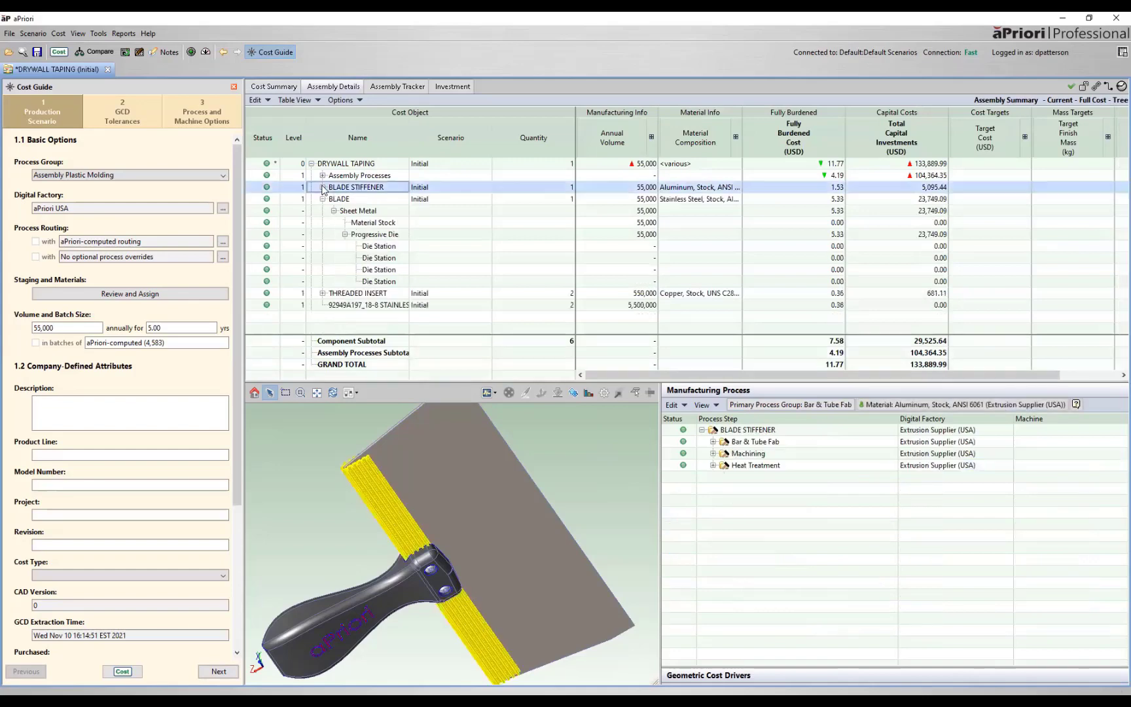
{"action": "left_click", "coordinate": [324, 202]}
{"action": "left_click", "coordinate": [323, 199]}
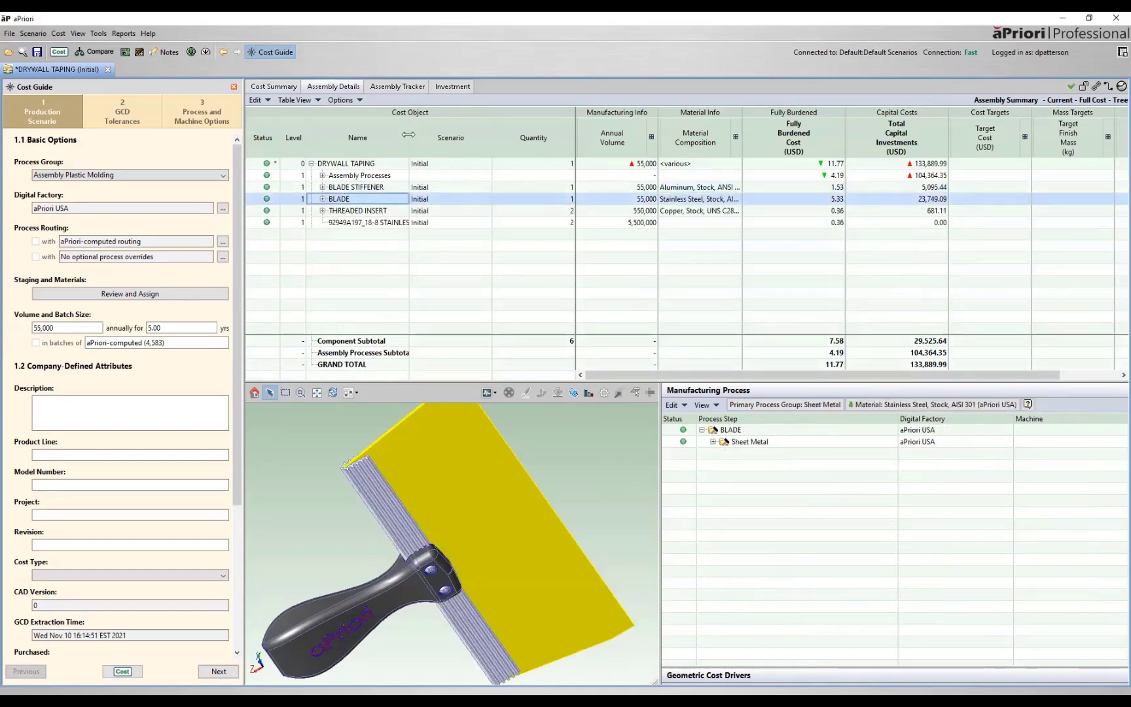
{"action": "left_click_drag", "start_coordinate": [409, 134], "coordinate": [483, 134]}
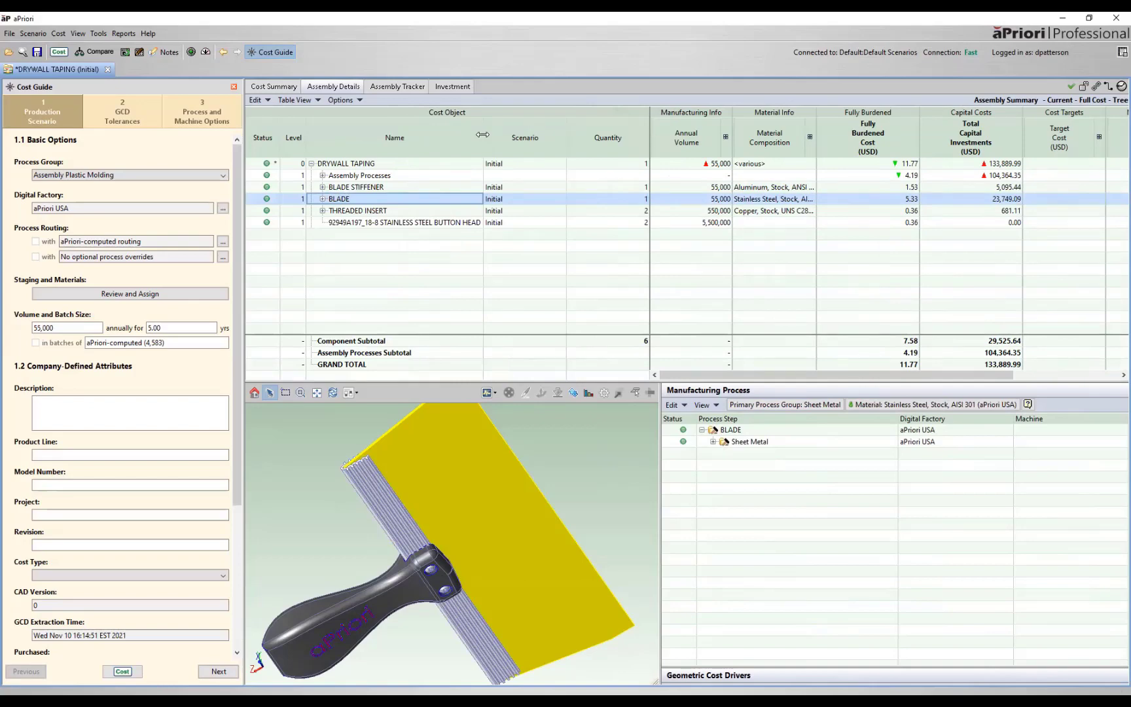
Review the BLADE STIFFENER, BLADE, THREADED INSERT and screw rows, then open BLADE on its own.
{"action": "left_click", "coordinate": [386, 188]}
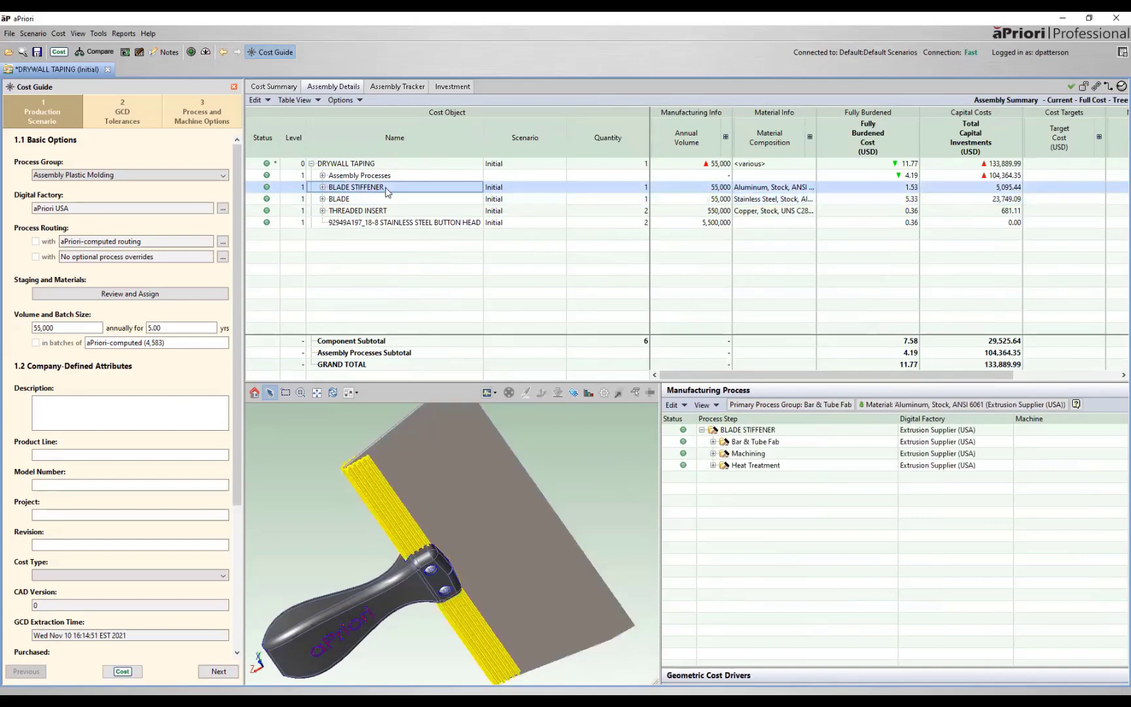
{"action": "left_click", "coordinate": [393, 199]}
{"action": "left_click", "coordinate": [401, 210]}
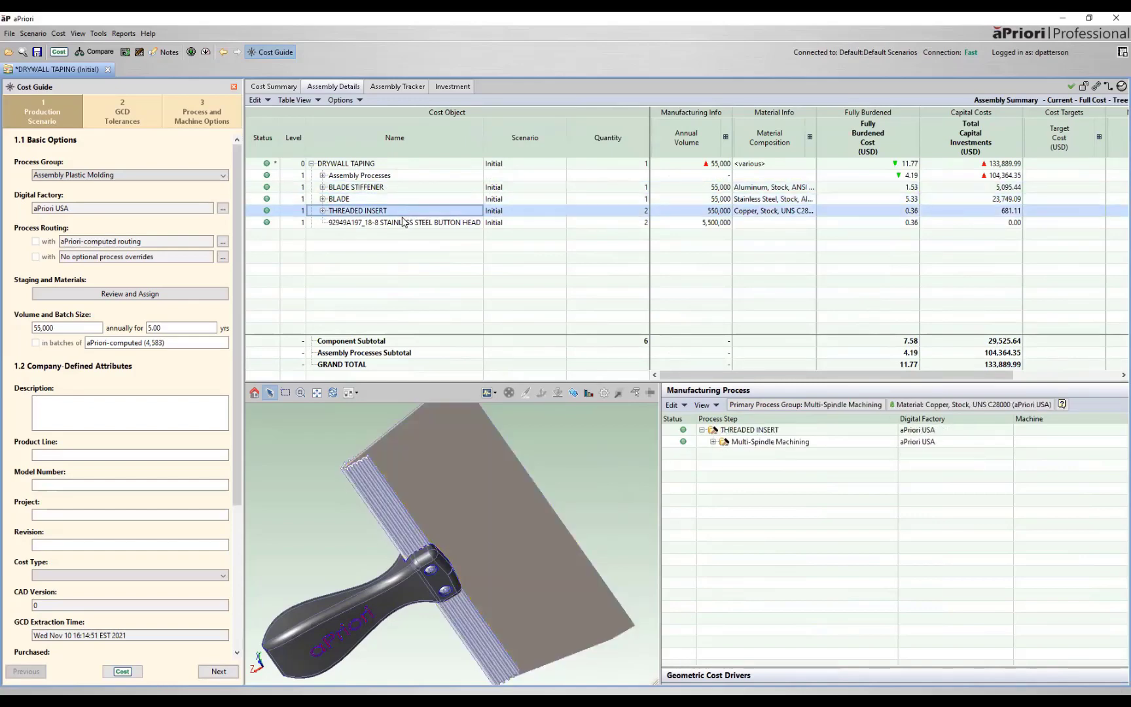
{"action": "left_click", "coordinate": [403, 222]}
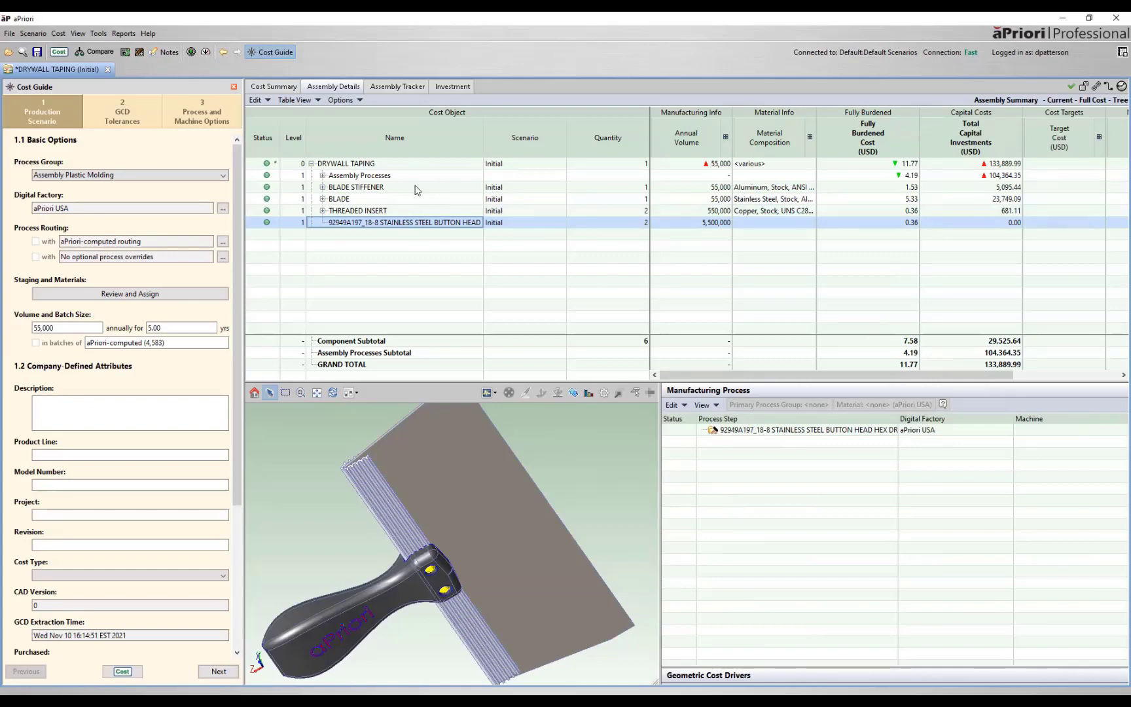
{"action": "left_click", "coordinate": [417, 190]}
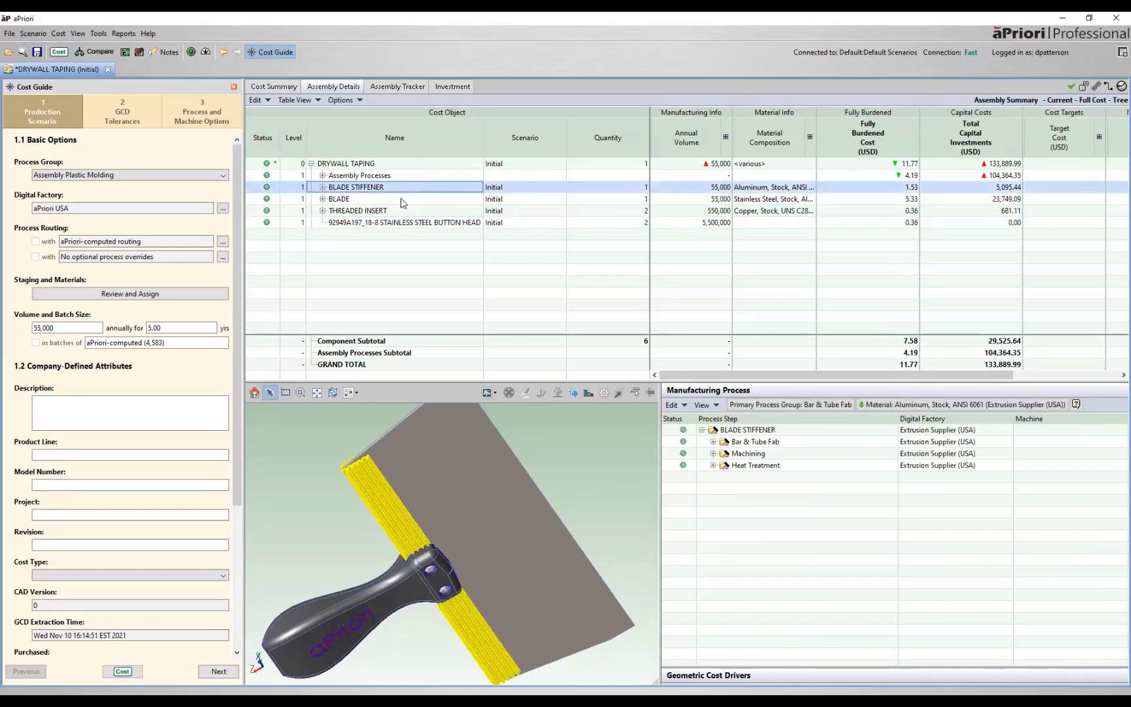
{"action": "left_click", "coordinate": [402, 200]}
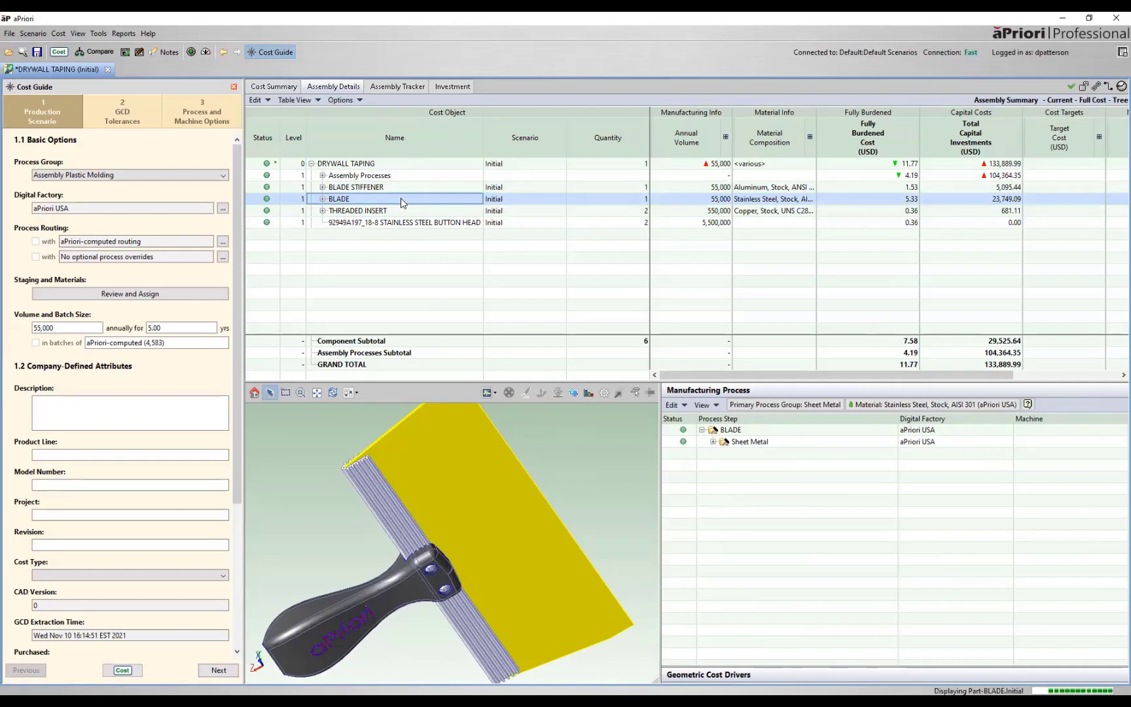
{"action": "double_click", "coordinate": [401, 198]}
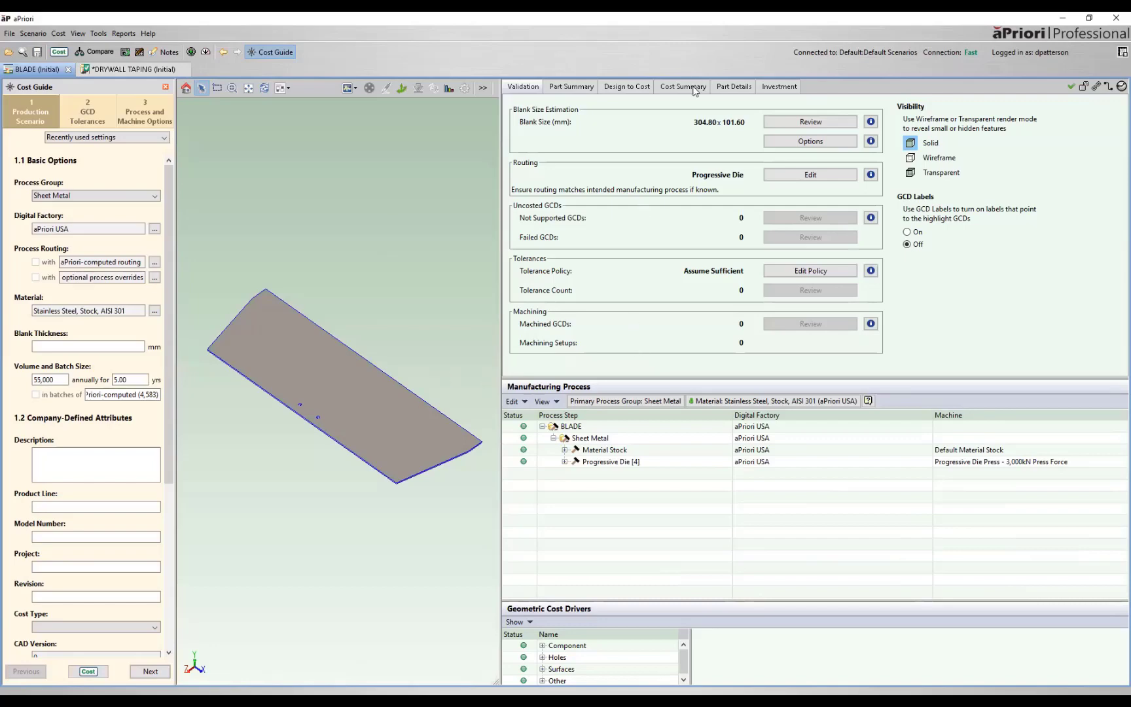
Check the BLADE cost summary, close the blade, then select the stainless button head screw.
{"action": "left_click", "coordinate": [695, 88]}
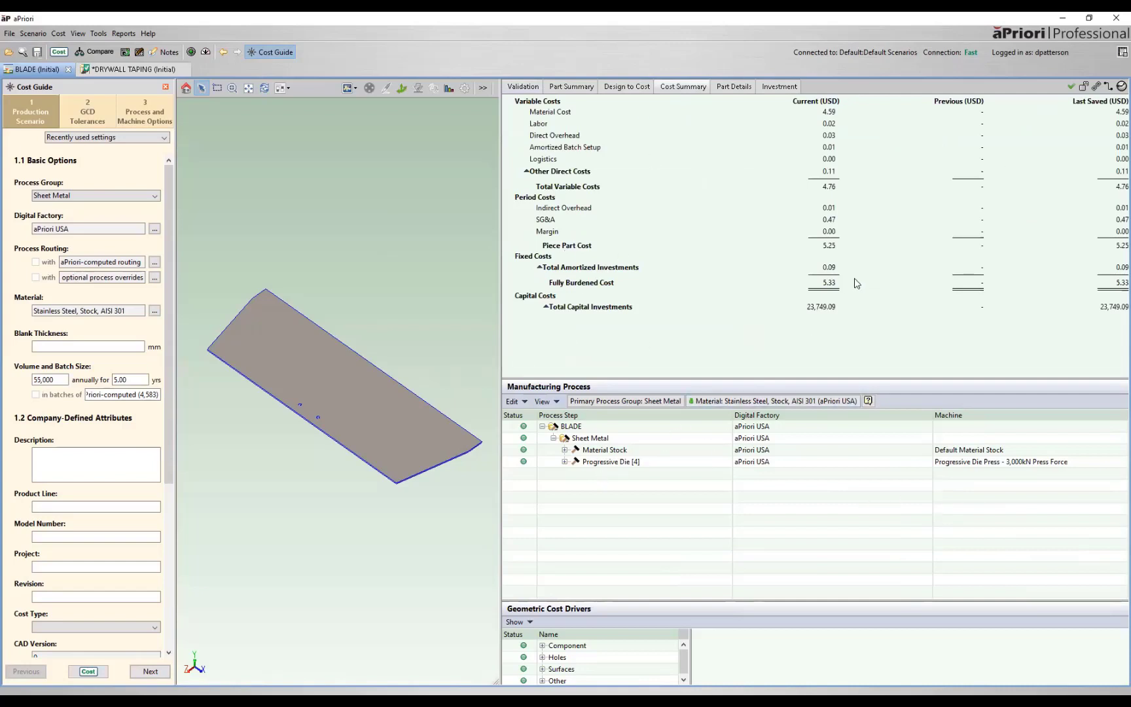
{"action": "left_click", "coordinate": [69, 70]}
{"action": "left_click", "coordinate": [447, 228]}
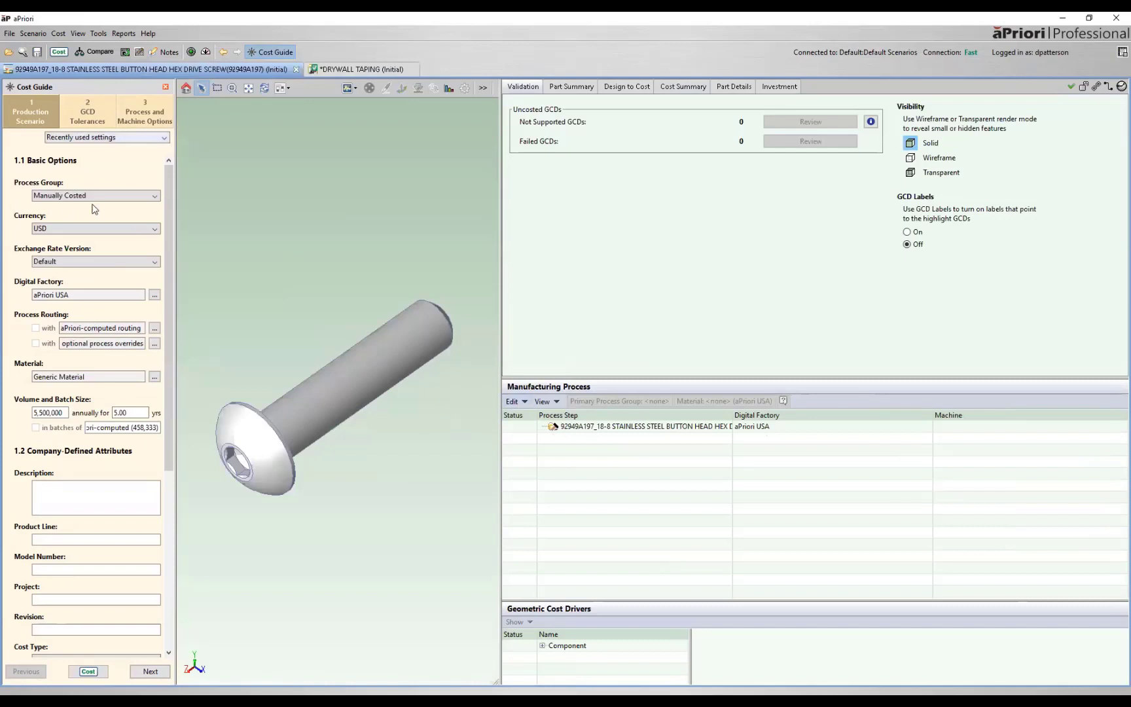
Check the screw's cost summary, close it, and view the 11.77 USD assembly cost charts.
{"action": "left_click", "coordinate": [681, 94]}
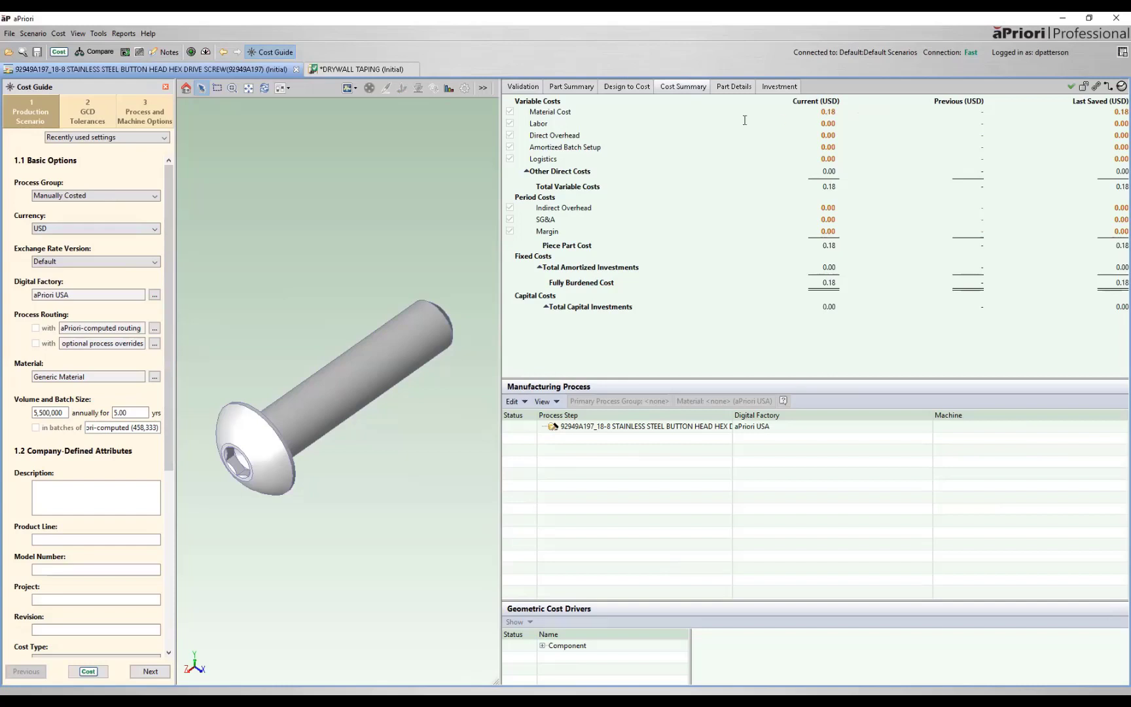
{"action": "left_click", "coordinate": [296, 69]}
{"action": "left_click", "coordinate": [407, 87]}
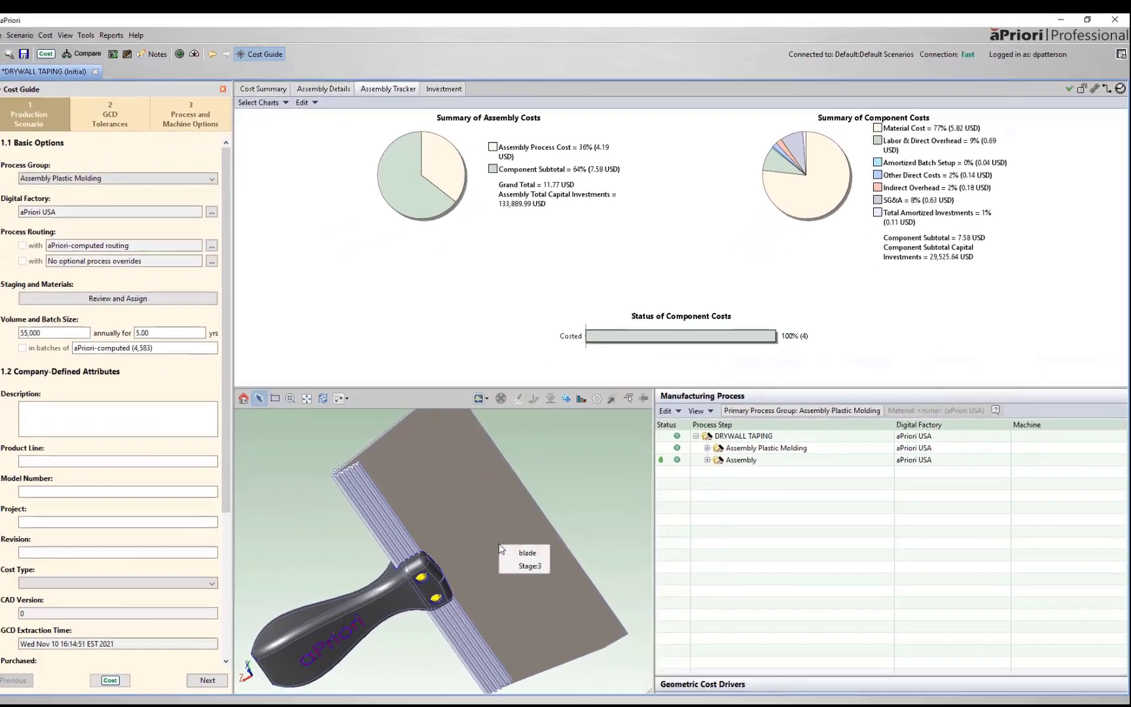
Open the blade from the 3D model and view its 5.33 USD fully burdened cost summary.
{"action": "left_click", "coordinate": [534, 541]}
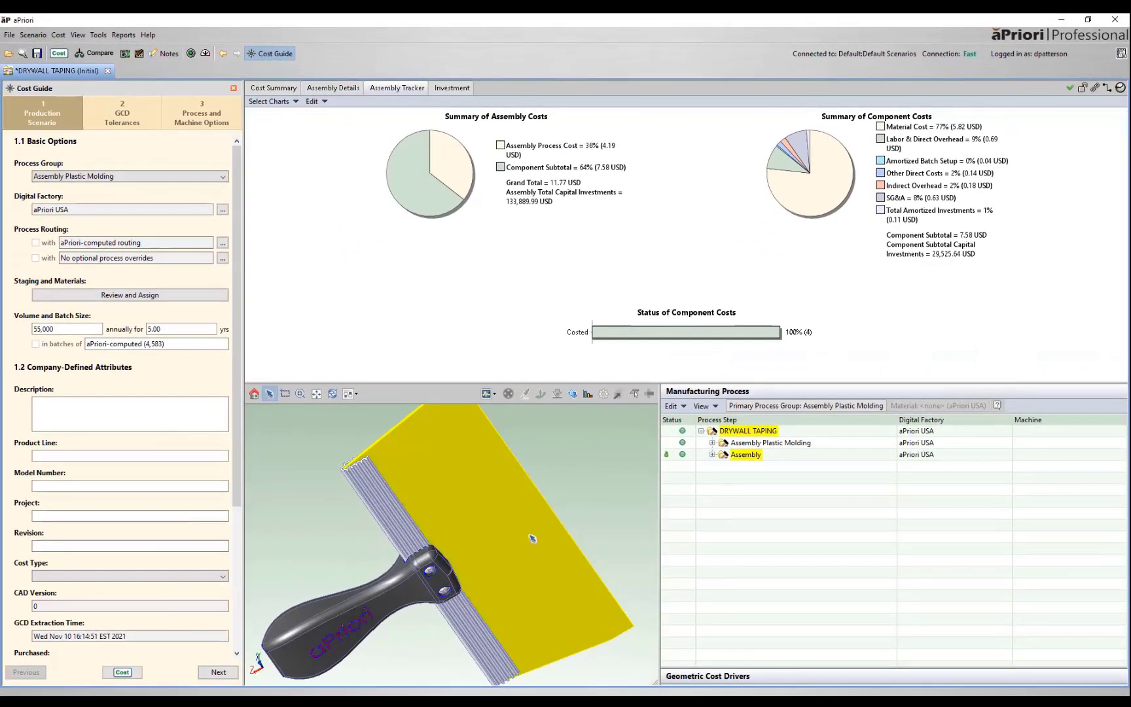
{"action": "right_click", "coordinate": [532, 539]}
{"action": "left_click", "coordinate": [576, 551]}
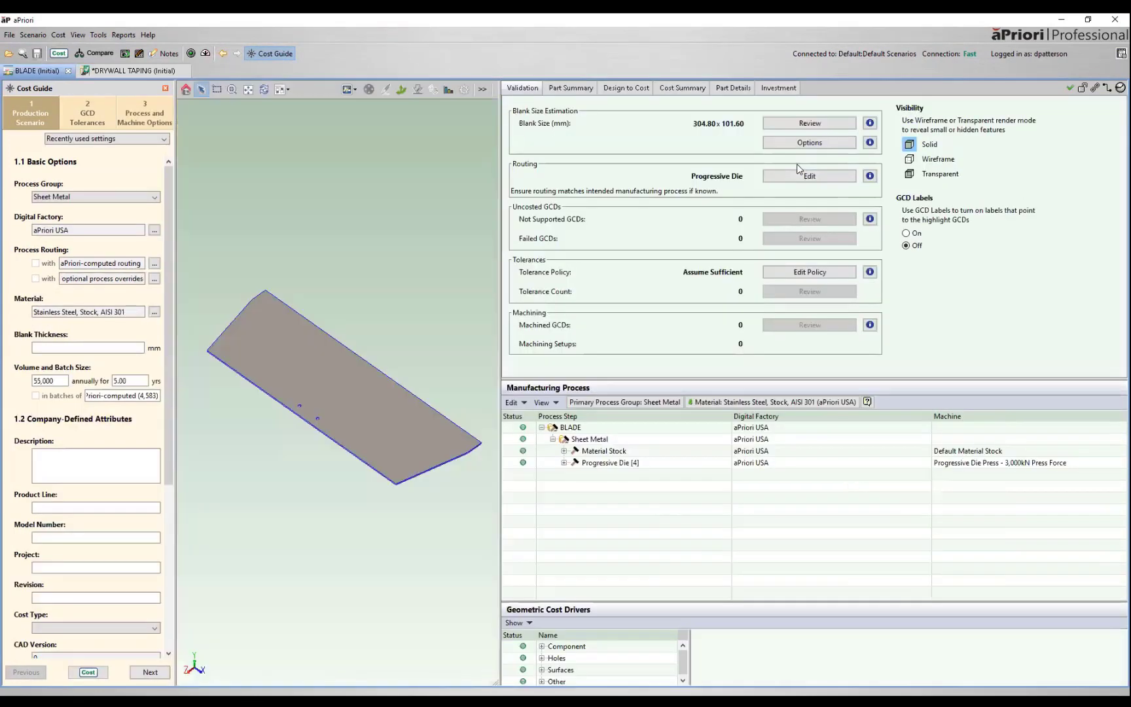
{"action": "left_click", "coordinate": [681, 89]}
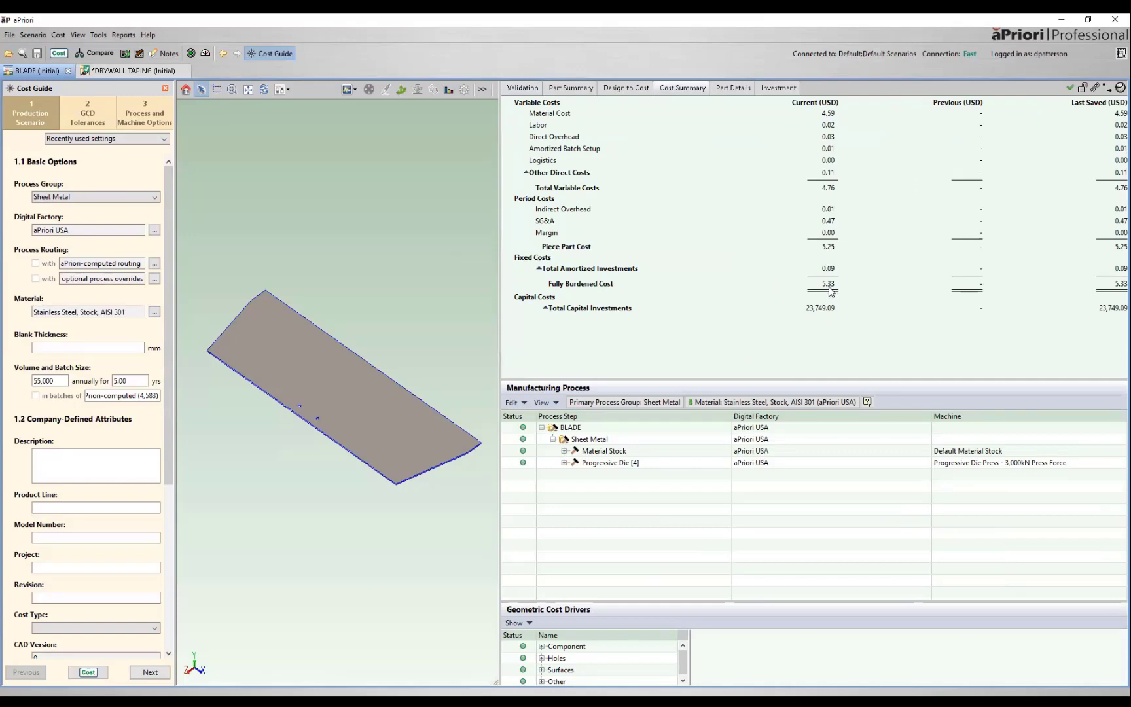
Switch the blade material to Steel, Cold Worked, AISI 1008, dropping its cost to 3.03 USD.
{"action": "left_click", "coordinate": [155, 312]}
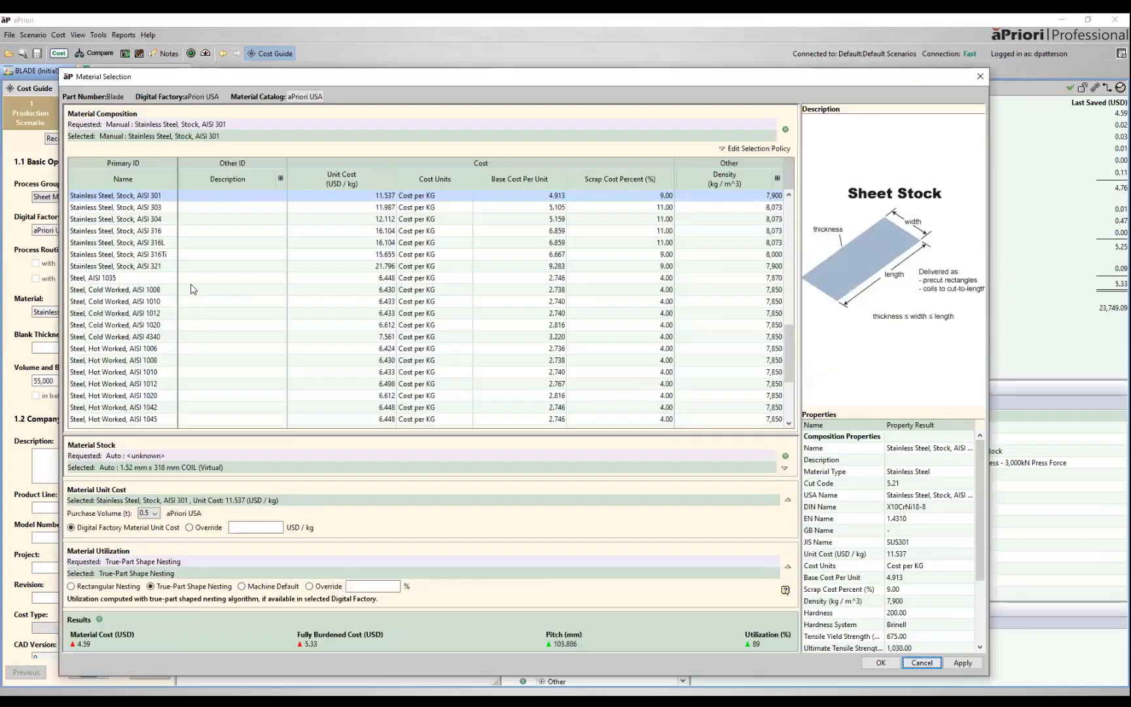
{"action": "left_click", "coordinate": [161, 292]}
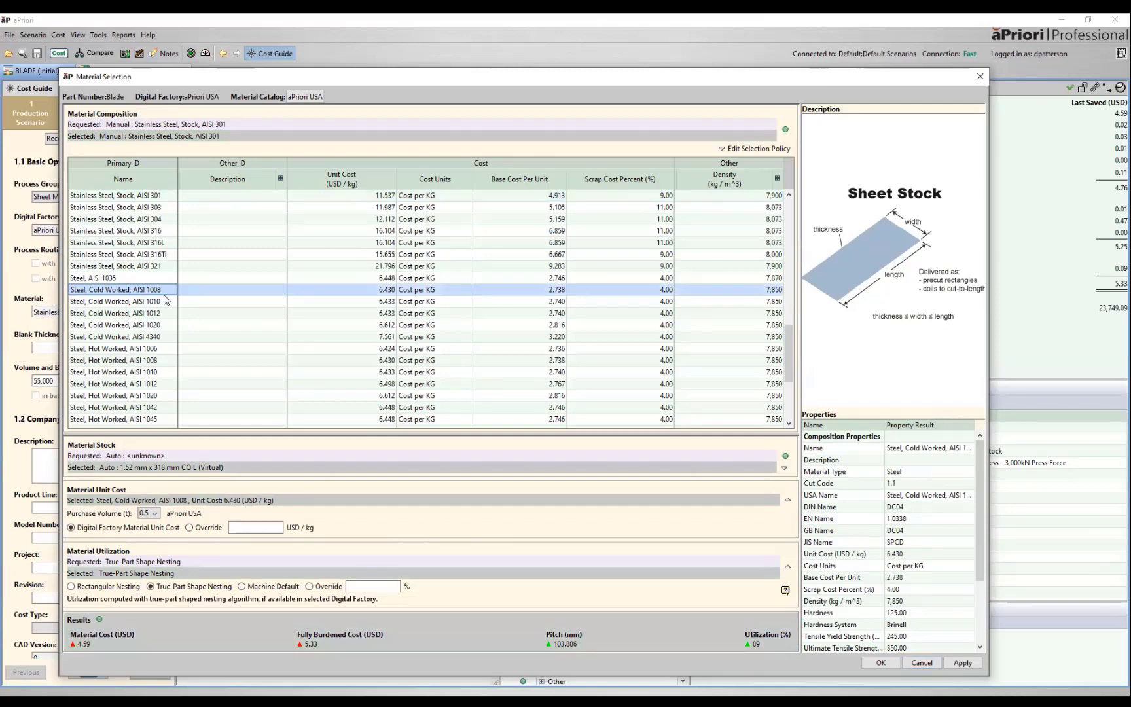
{"action": "left_click", "coordinate": [881, 662]}
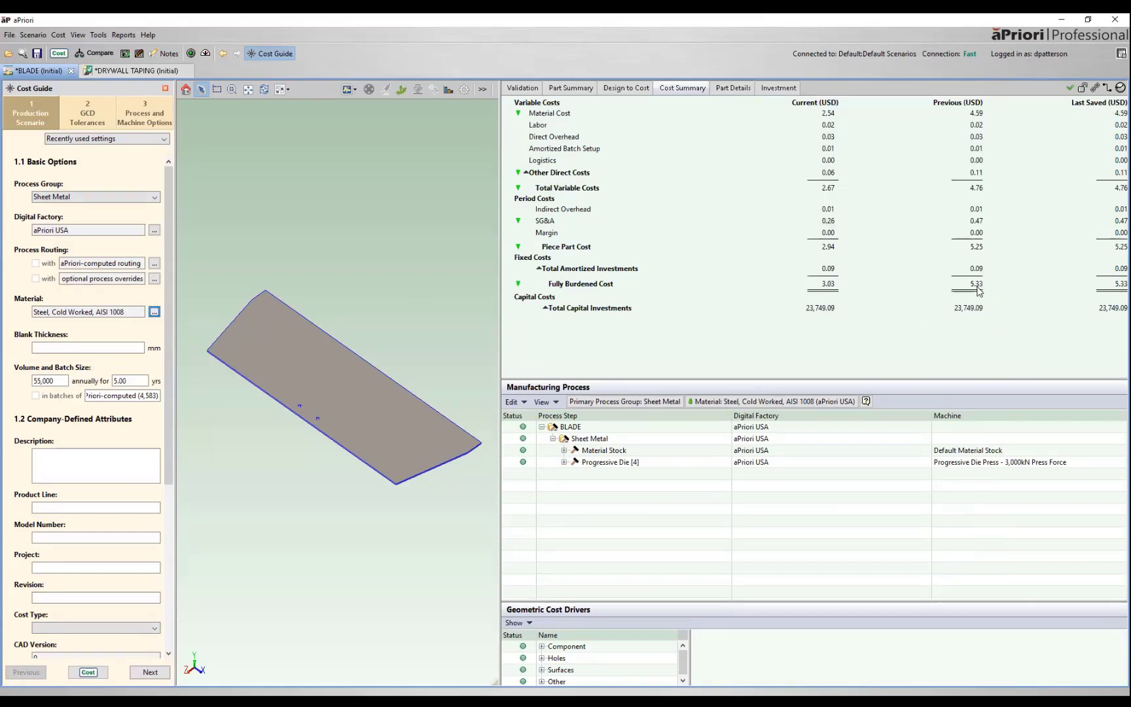
Return to the DRYWALL TAPING assembly to see the updated 9.47 USD grand total.
{"action": "left_click", "coordinate": [128, 72]}
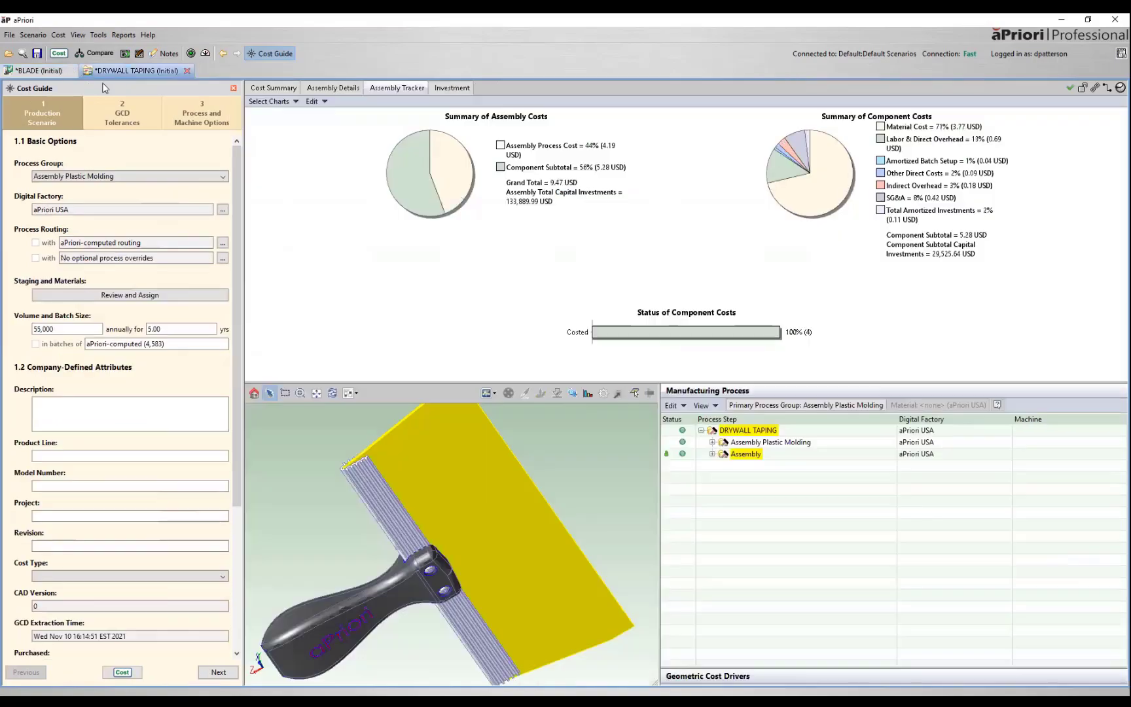